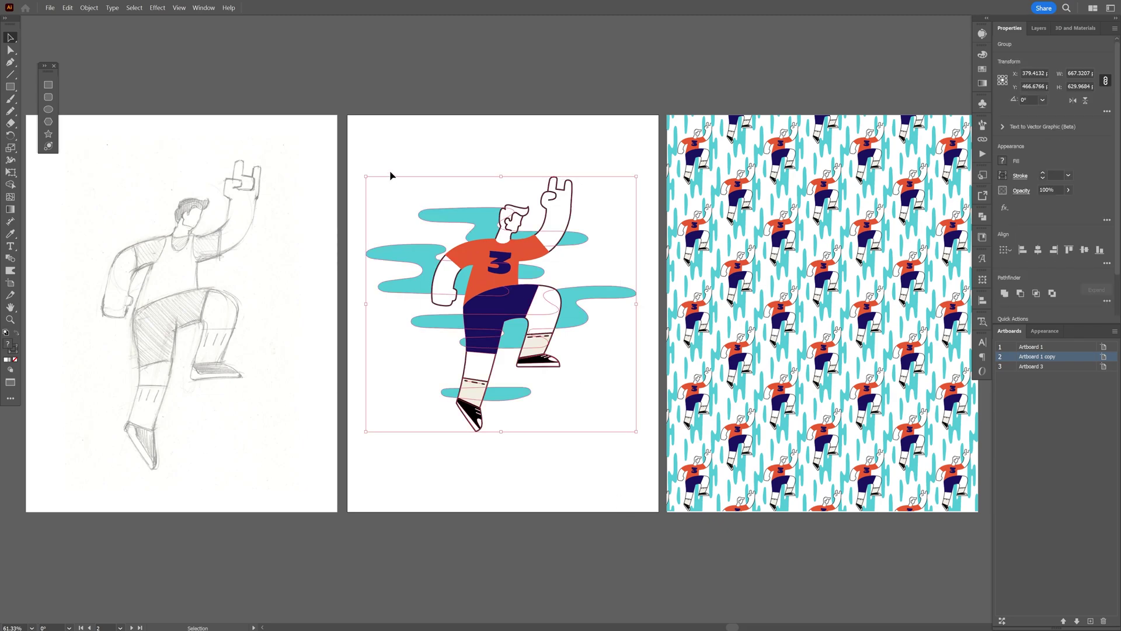
# Deselect the character and pan and zoom across the footballer pattern artboards to review them
pyautogui.click(401, 153)
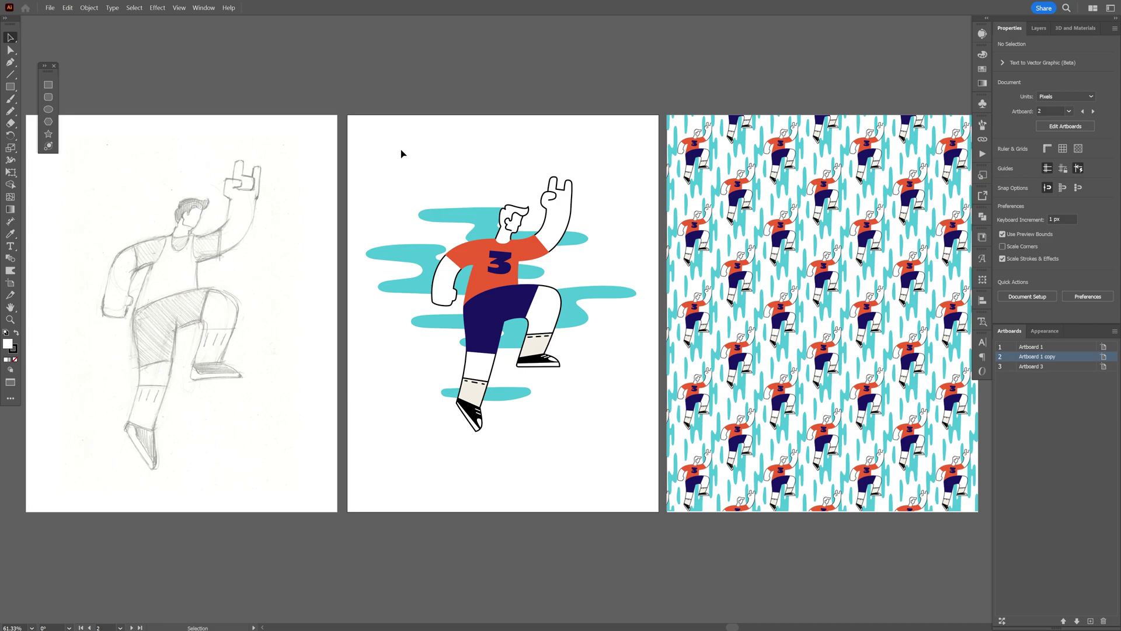
pyautogui.moveTo(609, 403); pyautogui.dragTo(444, 408)
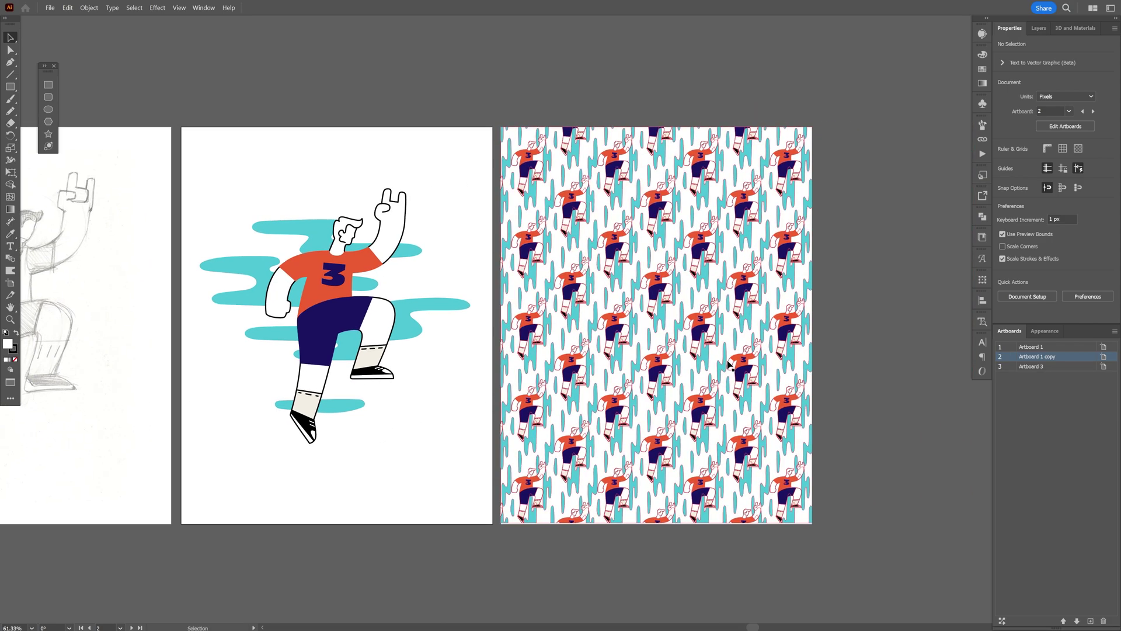
pyautogui.hotkey('ctrl', '1')
pyautogui.moveTo(292, 318); pyautogui.dragTo(633, 324)
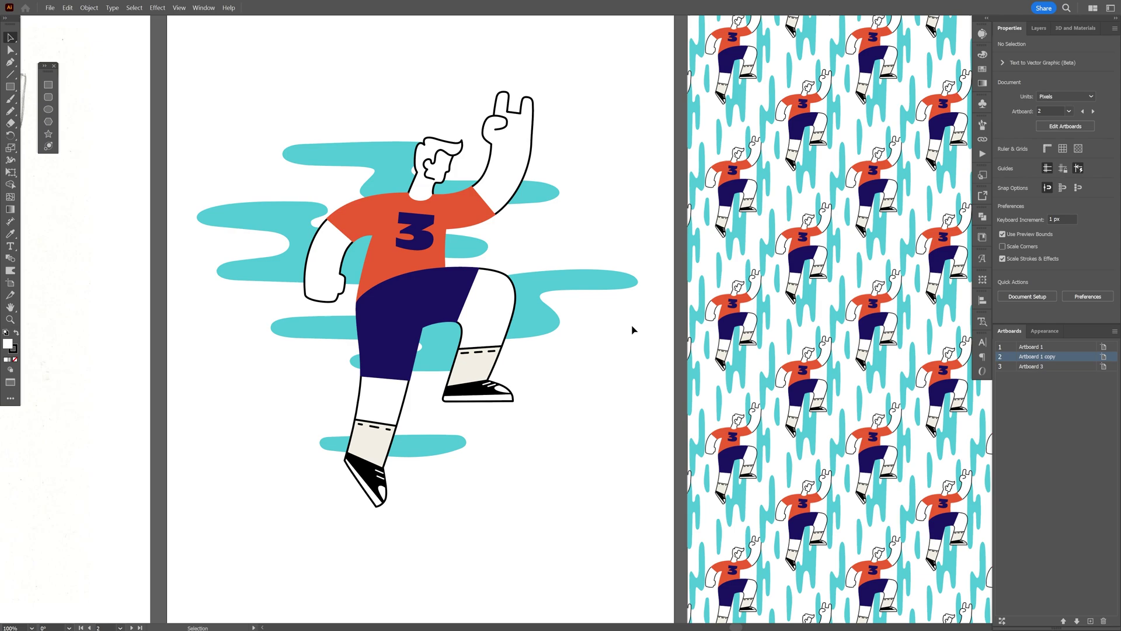
pyautogui.scroll(-1, 632, 330)
pyautogui.moveTo(631, 328); pyautogui.dragTo(476, 333)
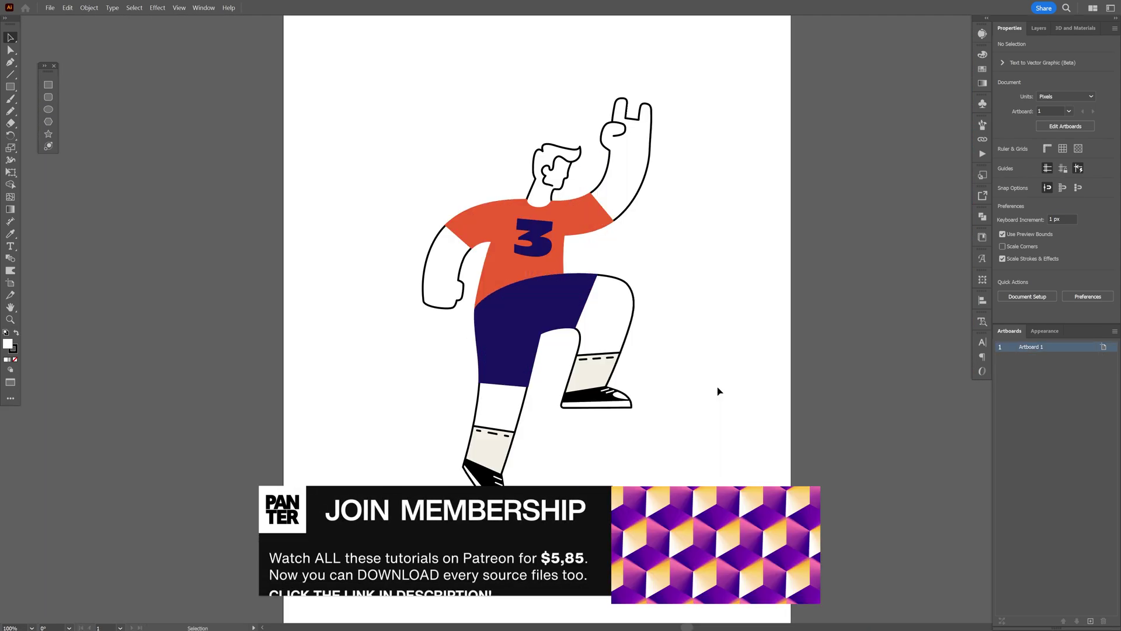
# Add a new blank artboard and set the stroke colour to None
pyautogui.click(1090, 620)
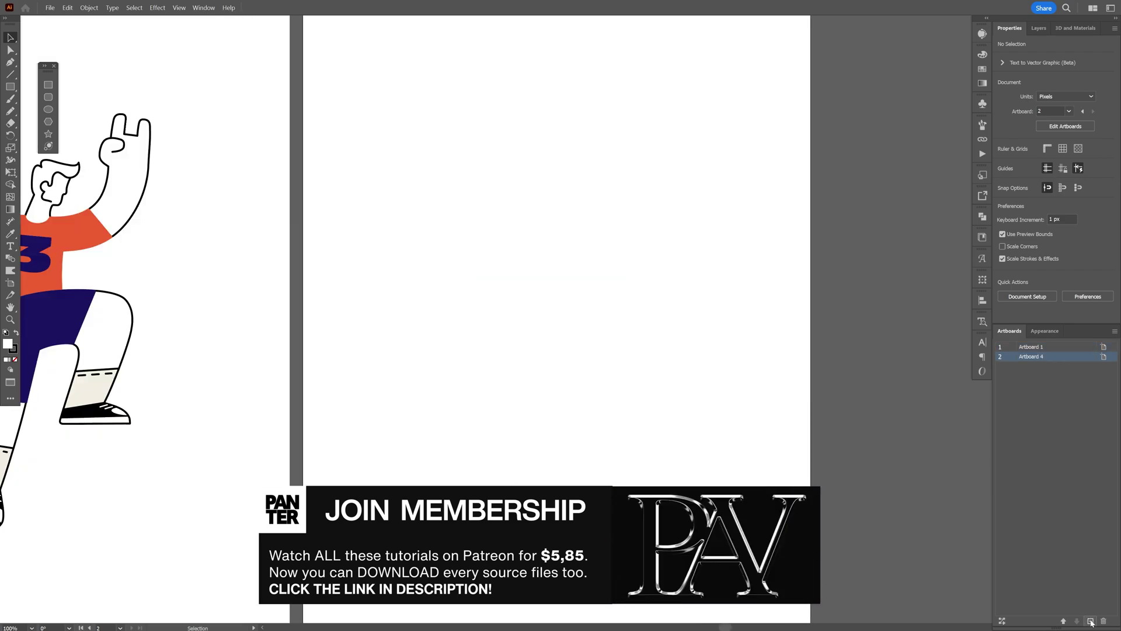
pyautogui.scroll(2, 554, 305)
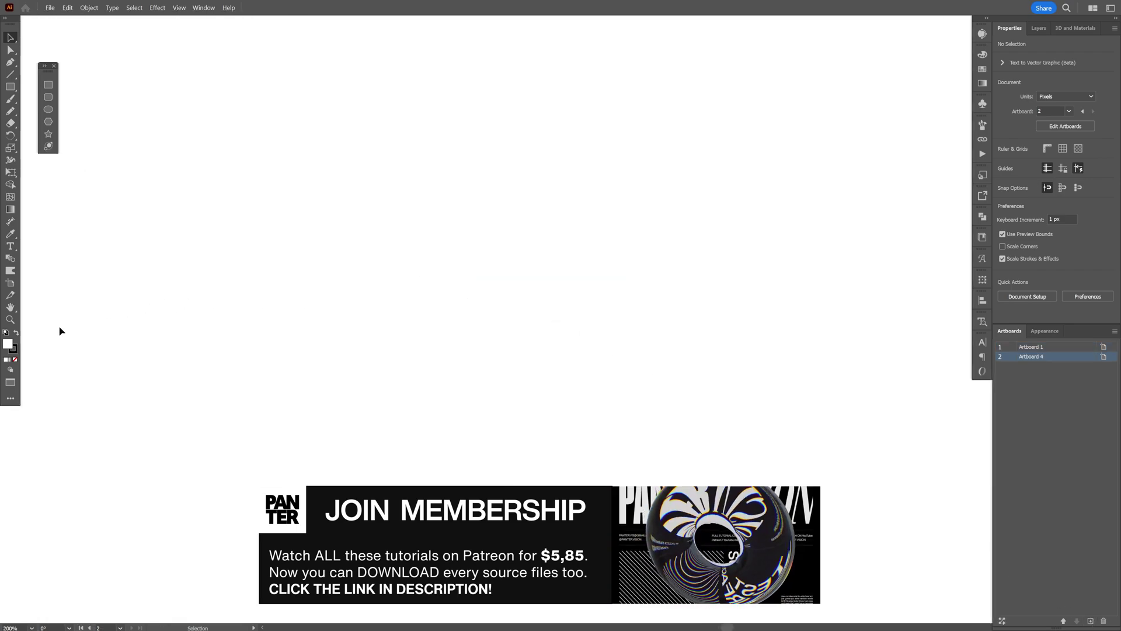
pyautogui.click(13, 349)
pyautogui.click(14, 359)
# Set the fill colour to a light blue swatch
pyautogui.click(8, 343)
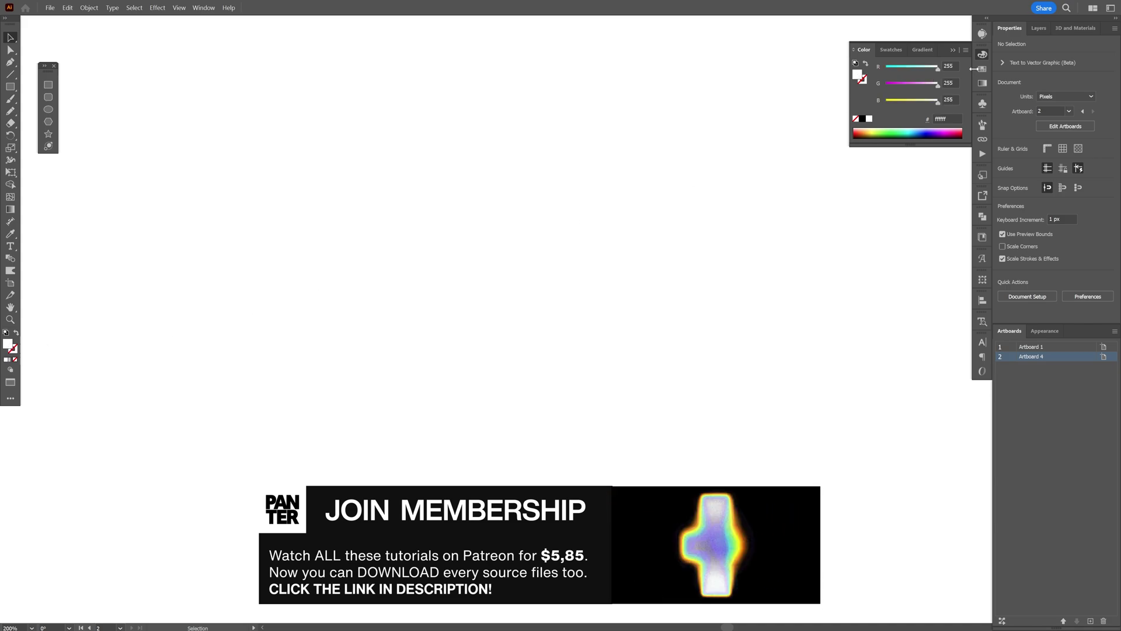
pyautogui.click(891, 50)
pyautogui.click(925, 95)
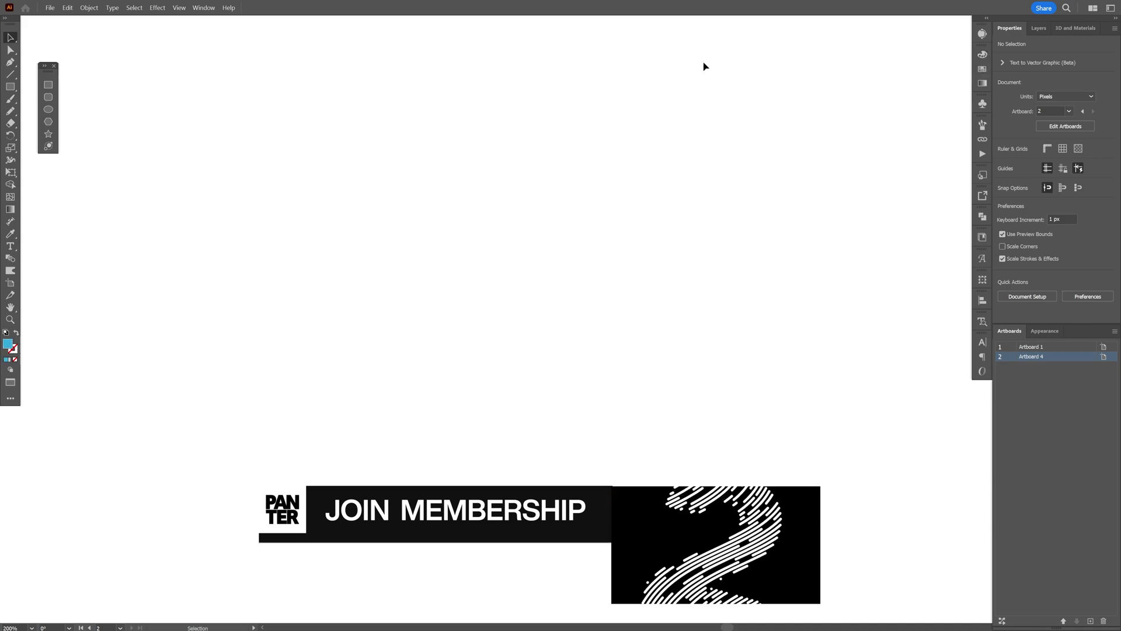
pyautogui.click(11, 111)
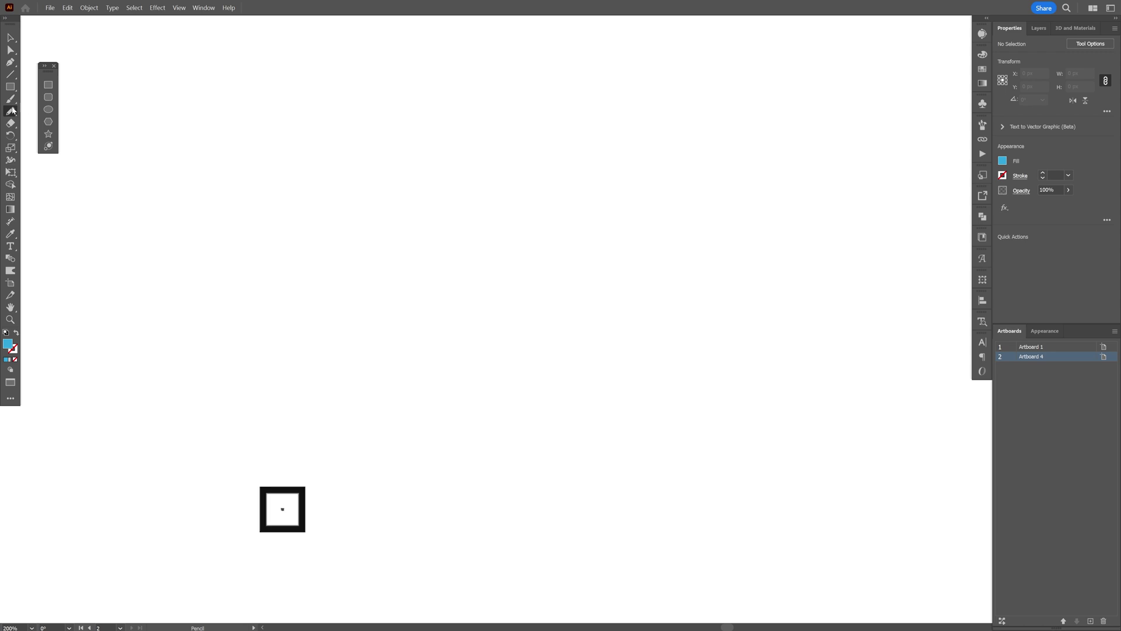
# In Pencil Tool Options, enable closing paths when ends are within 20 pixels
pyautogui.doubleClick(11, 112)
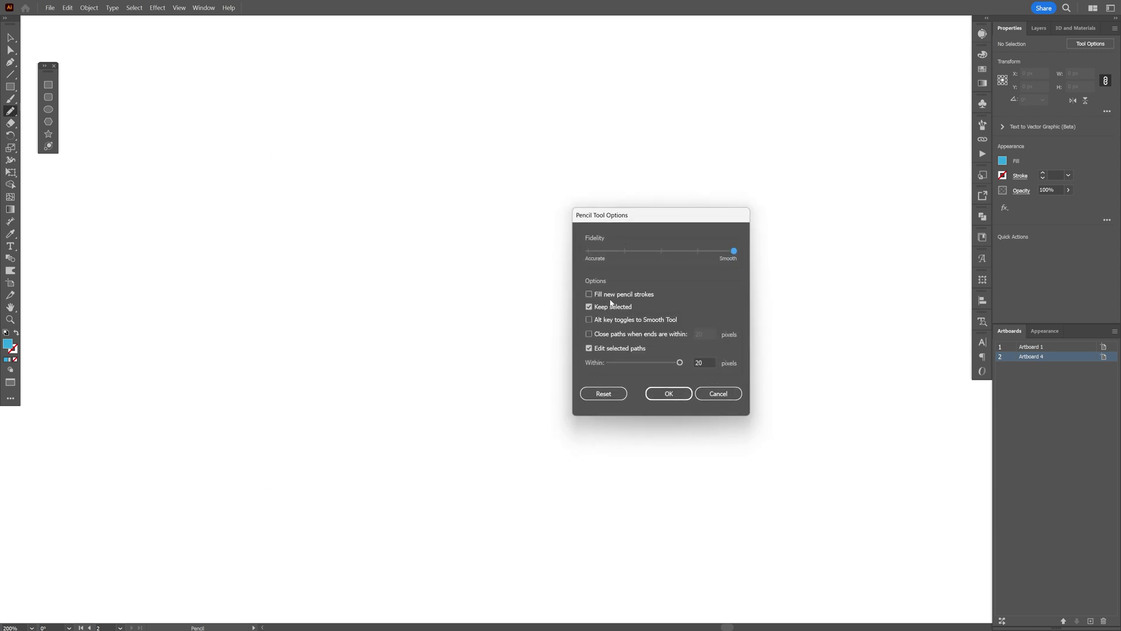
pyautogui.click(606, 336)
# Draw a closed, elongated wavy cloud outline with the Pencil and fill it light blue
pyautogui.click(670, 393)
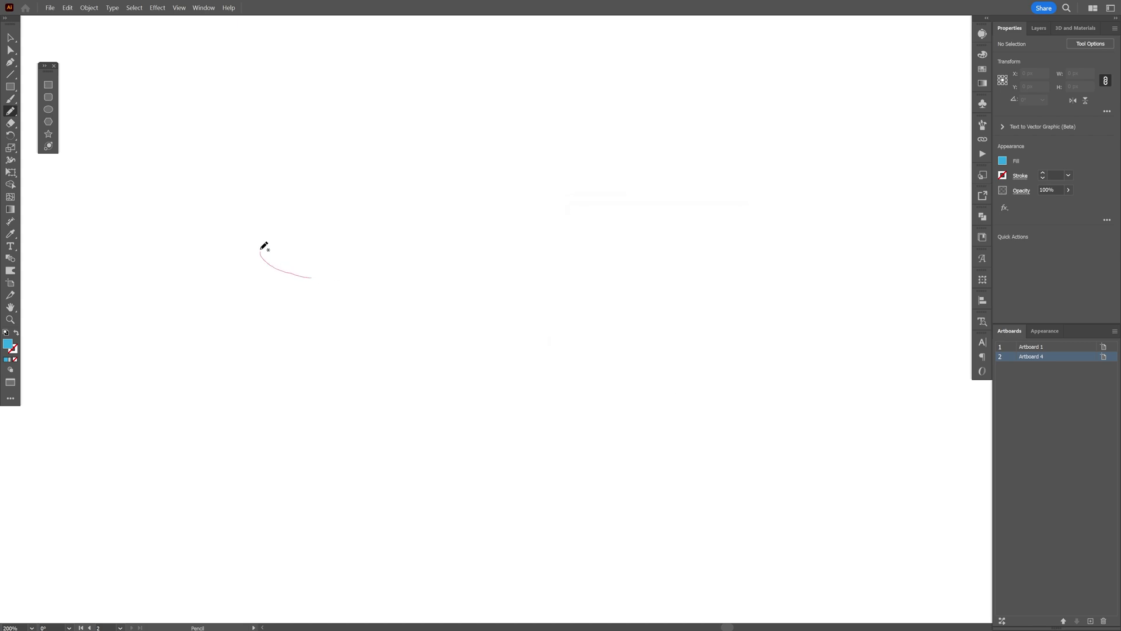
pyautogui.moveTo(261, 250)
pyautogui.mouseDown()
pyautogui.moveTo(316, 233)
pyautogui.moveTo(618, 231)
pyautogui.mouseUp()
pyautogui.moveTo(601, 270)
pyautogui.mouseDown()
pyautogui.moveTo(570, 284)
pyautogui.moveTo(880, 369)
pyautogui.moveTo(523, 375)
pyautogui.moveTo(491, 359)
pyautogui.mouseUp()
pyautogui.moveTo(412, 278); pyautogui.dragTo(317, 275)
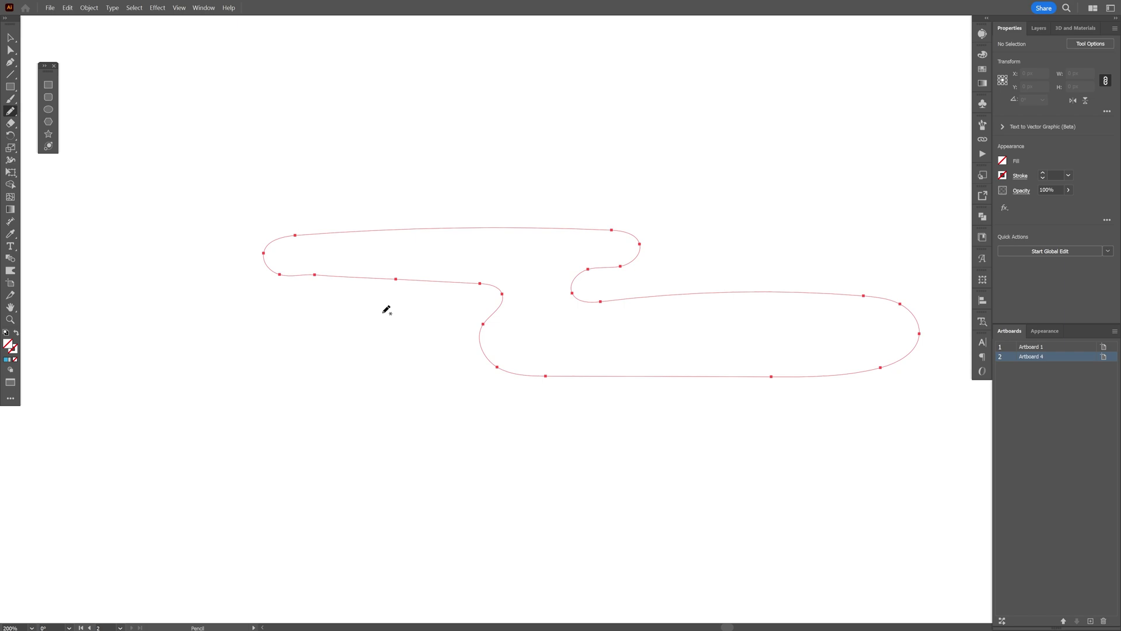
pyautogui.scroll(5, 318, 271)
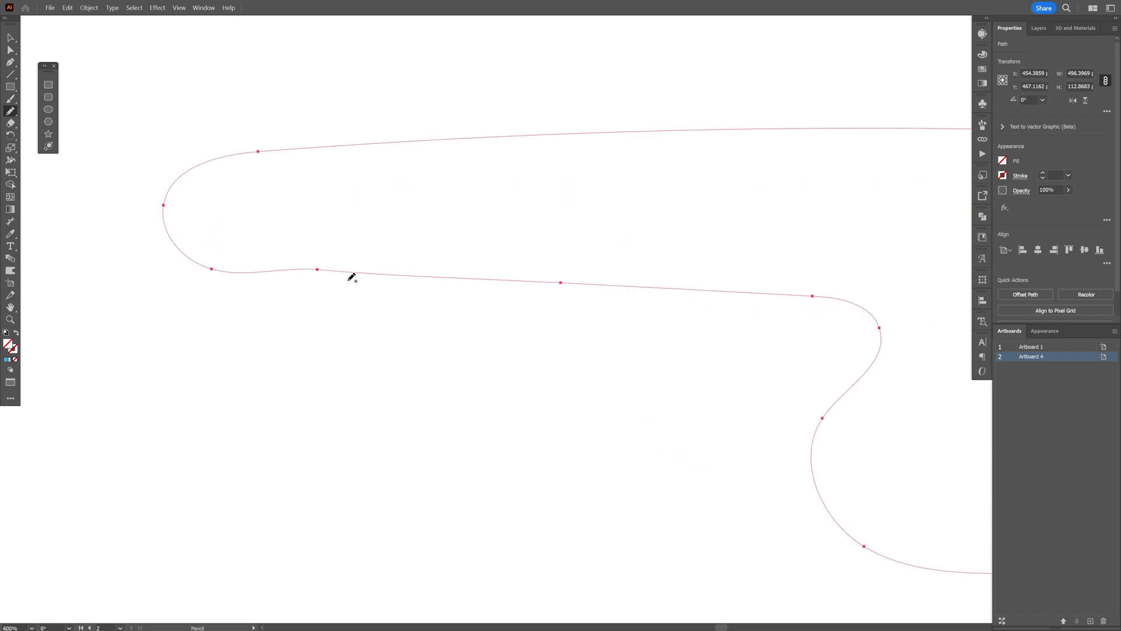
pyautogui.scroll(-3, 110, 246)
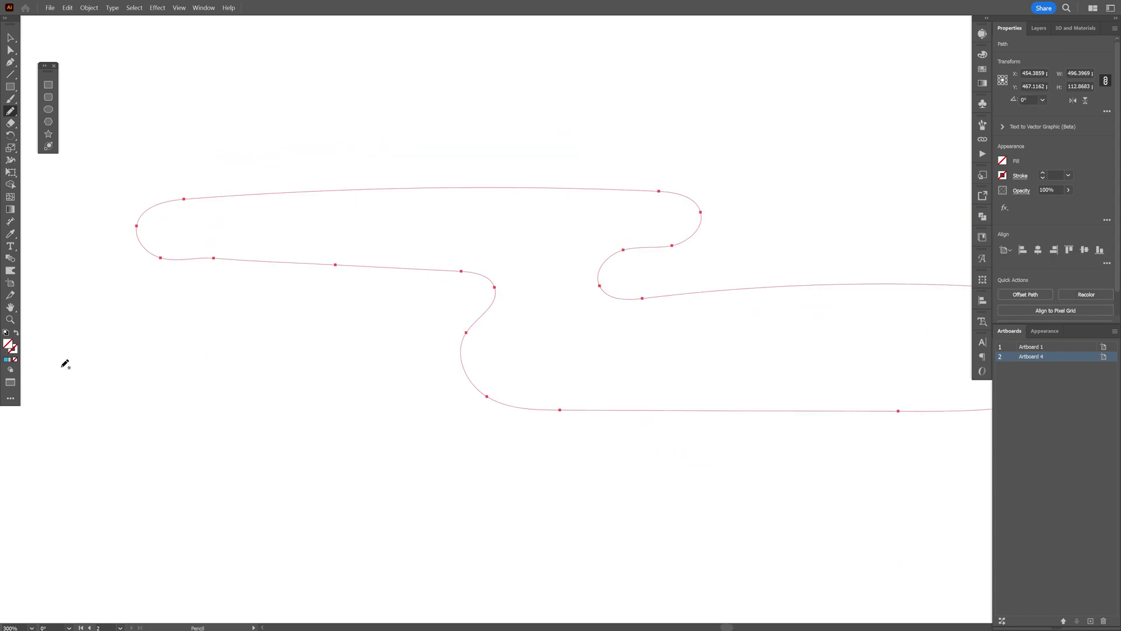
pyautogui.click(6, 361)
pyautogui.press('v')
pyautogui.hotkey('ctrl', '-')
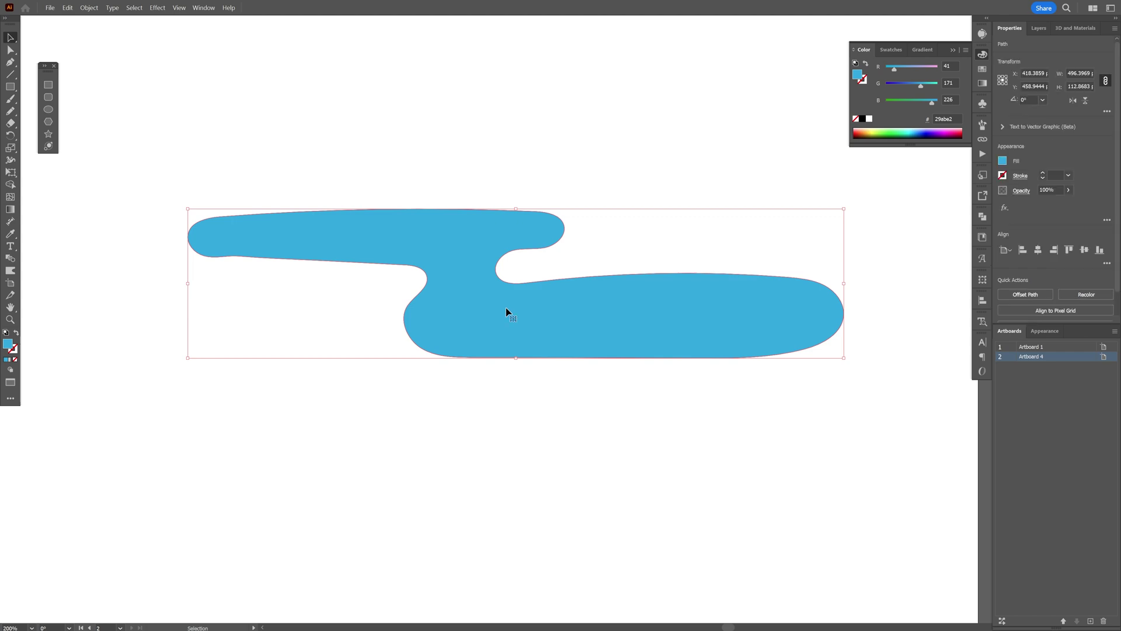
# Smooth the cloud shape's path to about 70% with Object > Path > Smooth
pyautogui.click(91, 8)
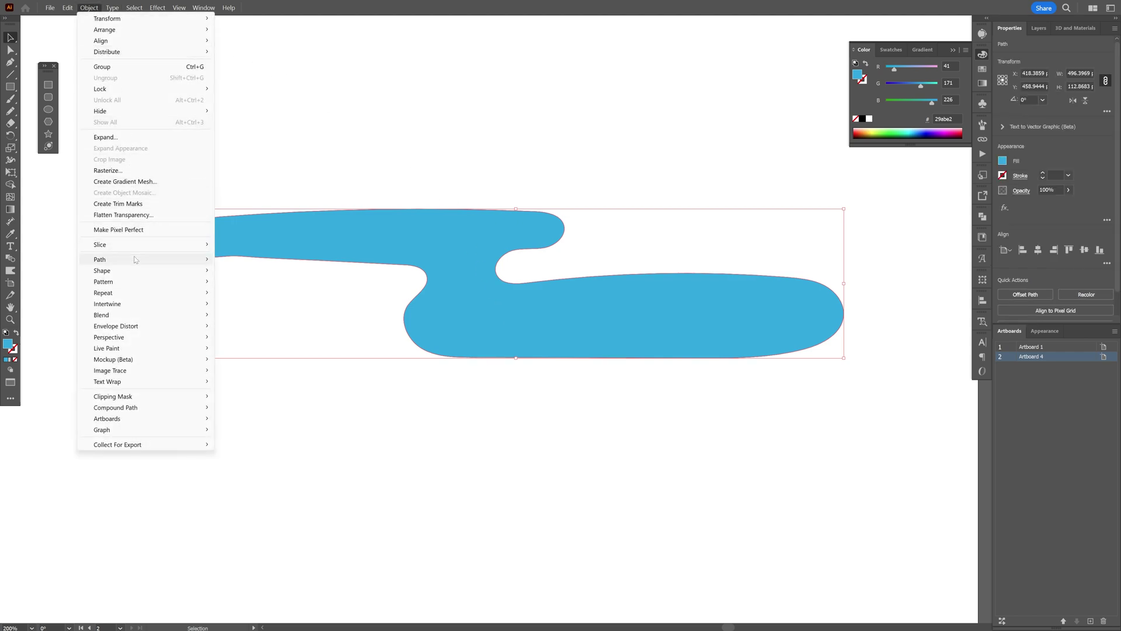
pyautogui.moveTo(137, 259)
pyautogui.click(243, 333)
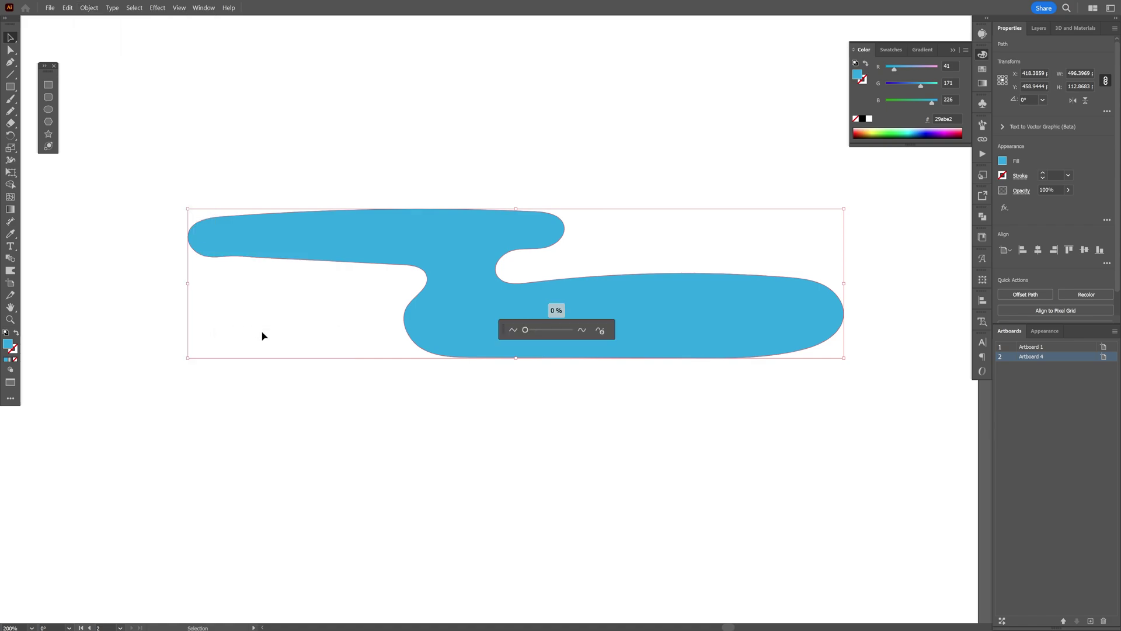
pyautogui.moveTo(526, 331); pyautogui.dragTo(556, 334)
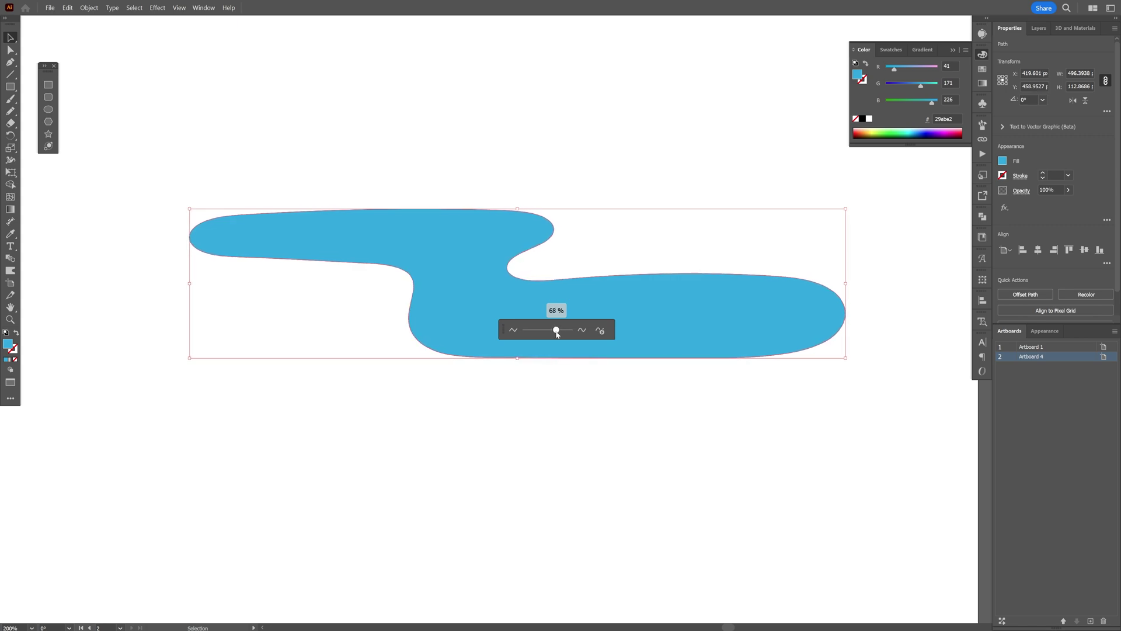
# Adjust an anchor near the cloud's right end and shift the blue shape slightly right
pyautogui.click(663, 203)
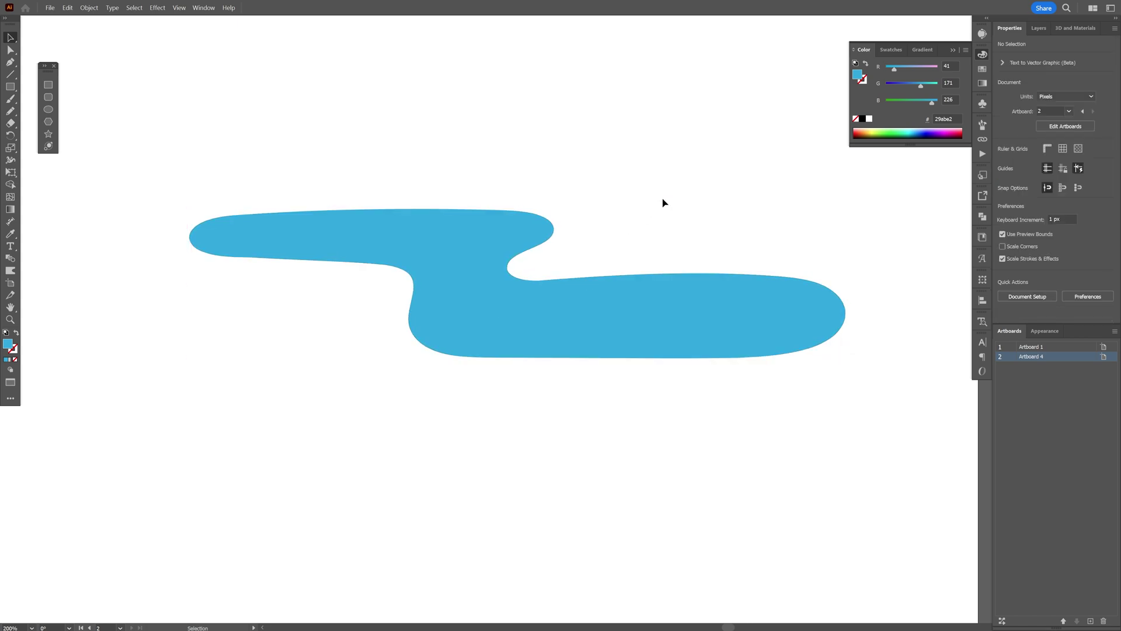
pyautogui.click(682, 342)
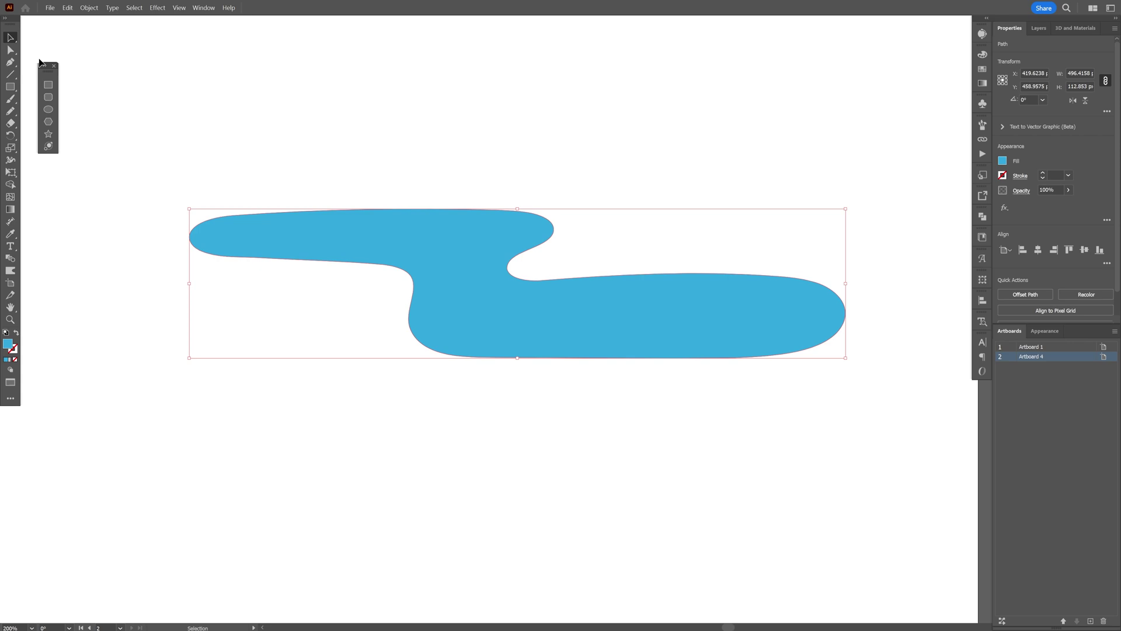
pyautogui.click(10, 50)
pyautogui.click(825, 285)
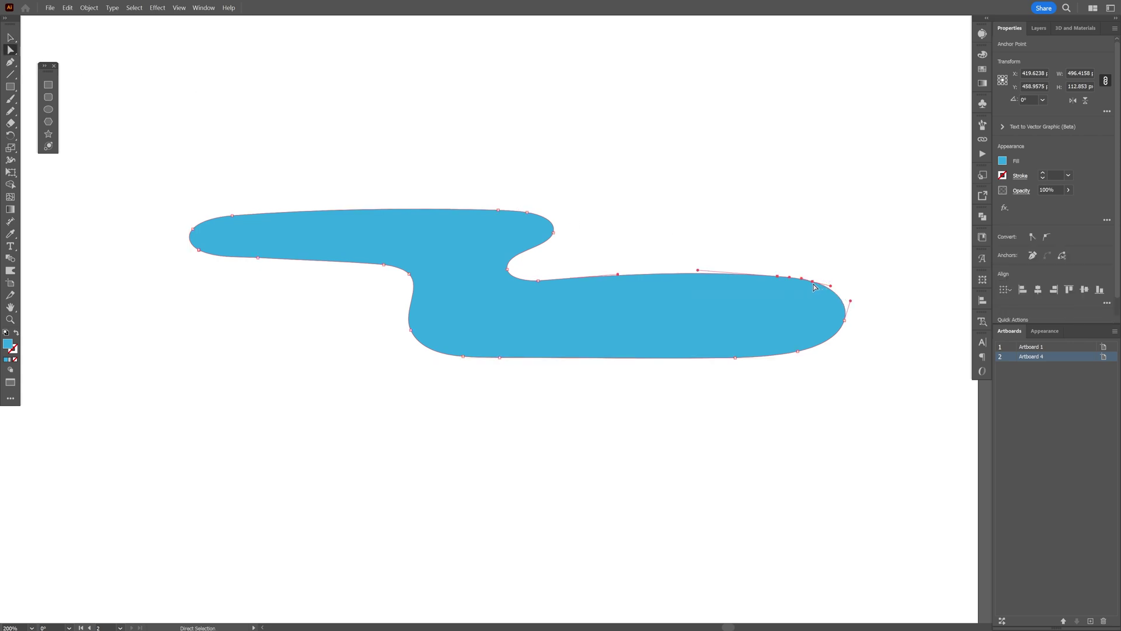
pyautogui.moveTo(813, 282); pyautogui.dragTo(823, 292)
pyautogui.moveTo(439, 278)
pyautogui.mouseDown()
pyautogui.moveTo(446, 267)
pyautogui.moveTo(458, 281)
pyautogui.mouseUp()
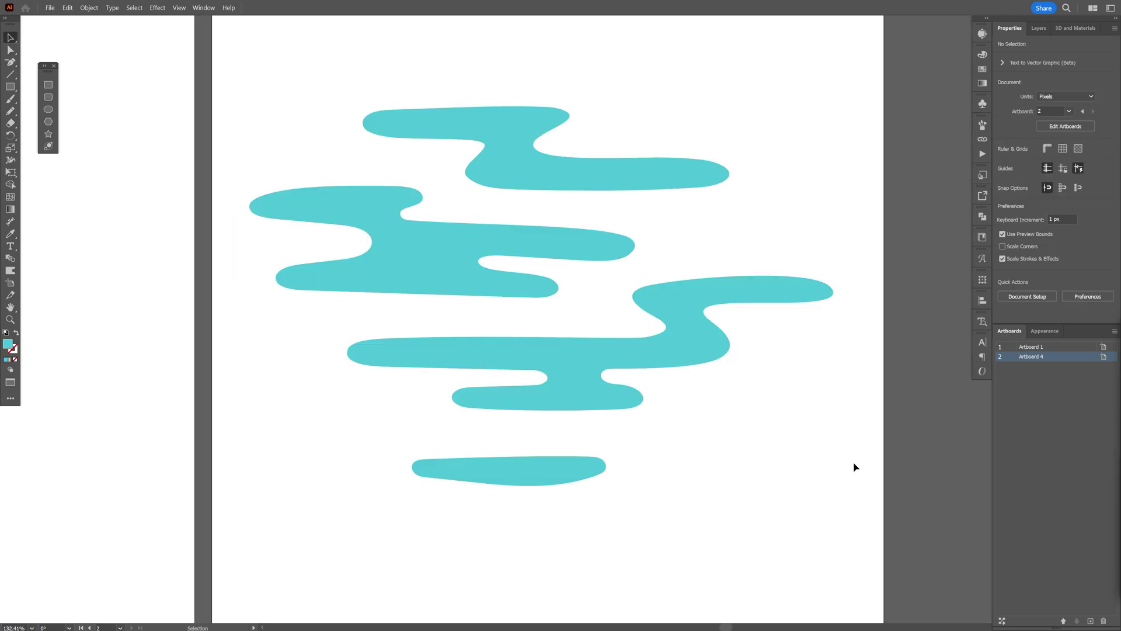
# Rotate the teal cloud group 90°, move it onto the footballer, and send it to back
pyautogui.moveTo(381, 158); pyautogui.dragTo(755, 179)
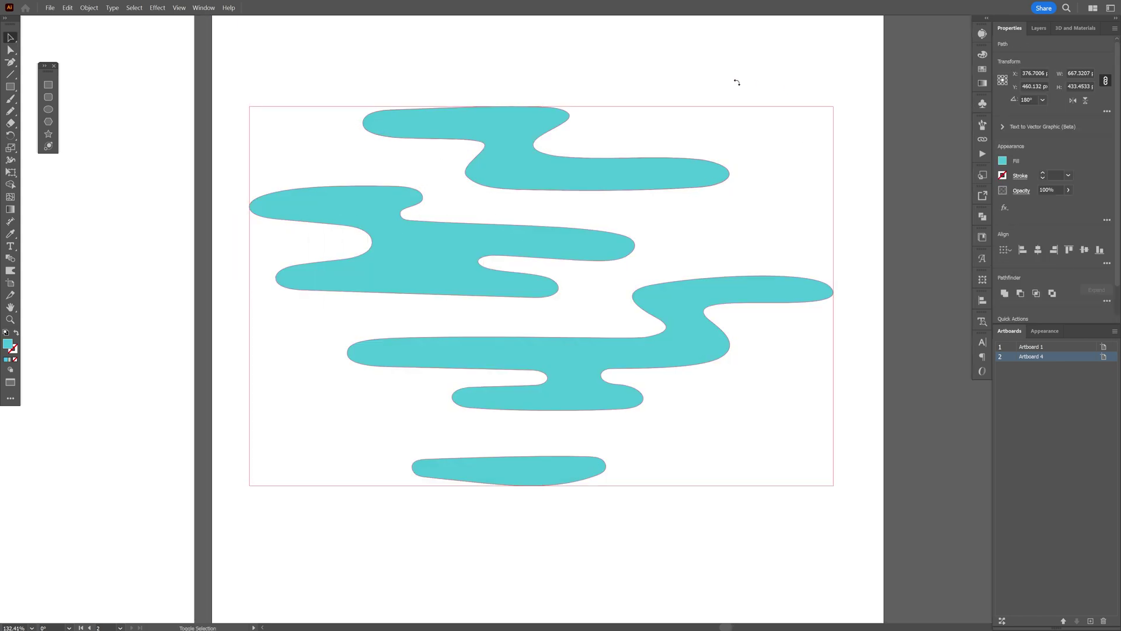
pyautogui.moveTo(737, 82); pyautogui.dragTo(466, 75)
pyautogui.hscroll(-10, 905, 413)
pyautogui.moveTo(906, 413); pyautogui.dragTo(325, 383)
pyautogui.rightClick(622, 272)
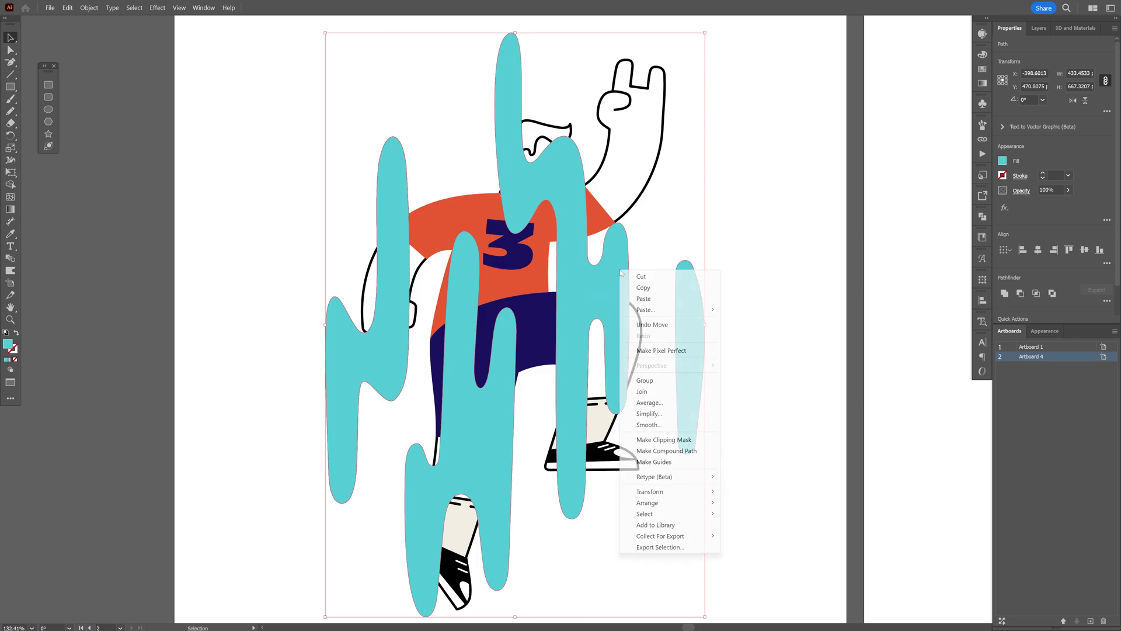
pyautogui.moveTo(689, 503)
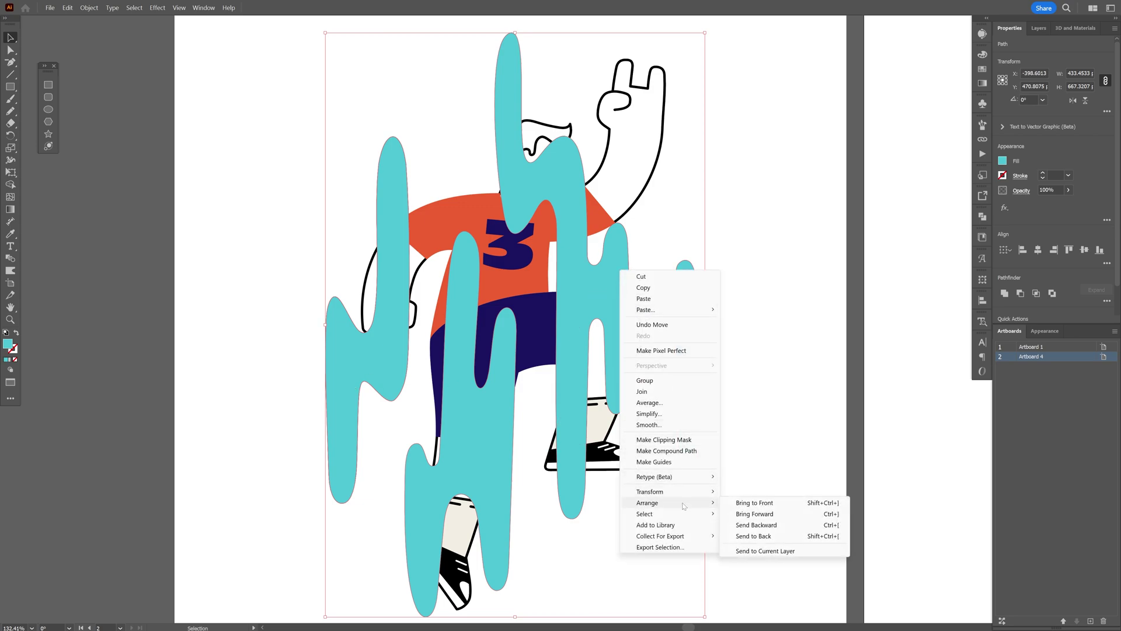
pyautogui.click(786, 536)
# Scale the footballer and clouds together down to about 123×204 px
pyautogui.moveTo(839, 538); pyautogui.dragTo(292, 100)
pyautogui.hotkey('ctrl', '-')
pyautogui.hotkey('ctrl', '-')
pyautogui.moveTo(581, 291); pyautogui.dragTo(522, 290)
# Turn the footballer artwork into a Grid repeat via Object > Repeat > Grid
pyautogui.hotkey('ctrl', '+')
pyautogui.hotkey('ctrl', '+')
pyautogui.click(91, 8)
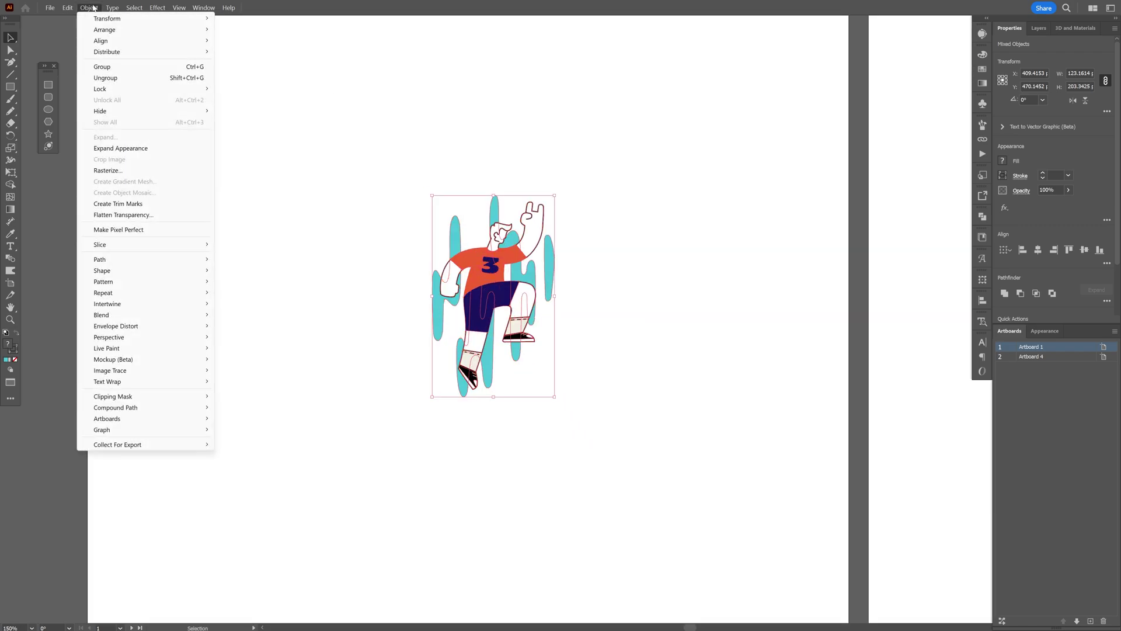
pyautogui.moveTo(176, 293)
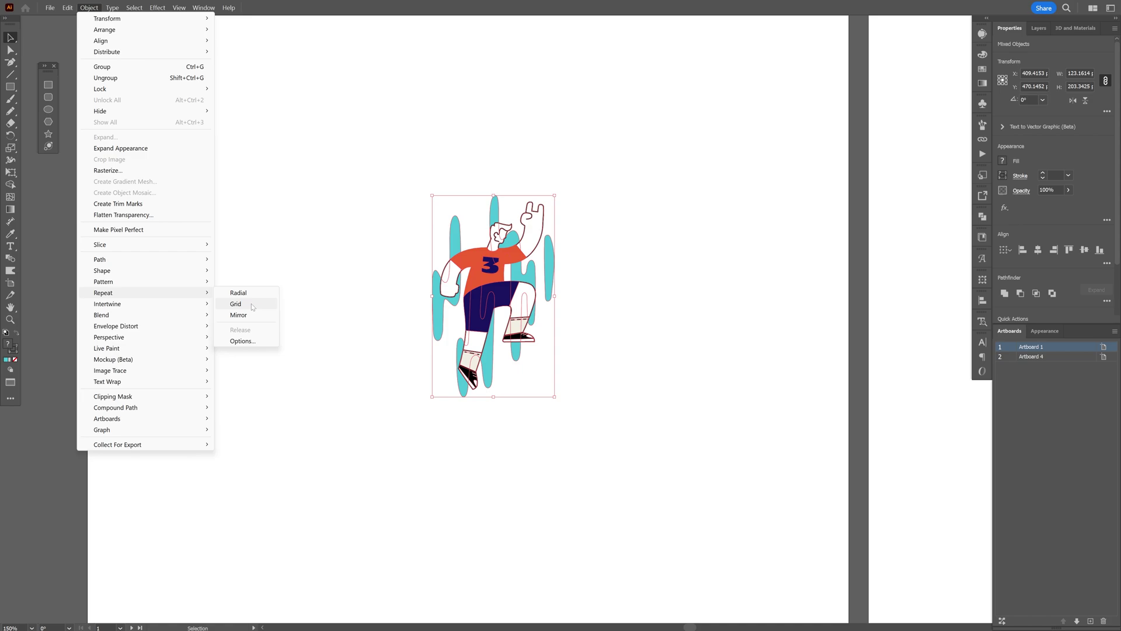
pyautogui.click(235, 304)
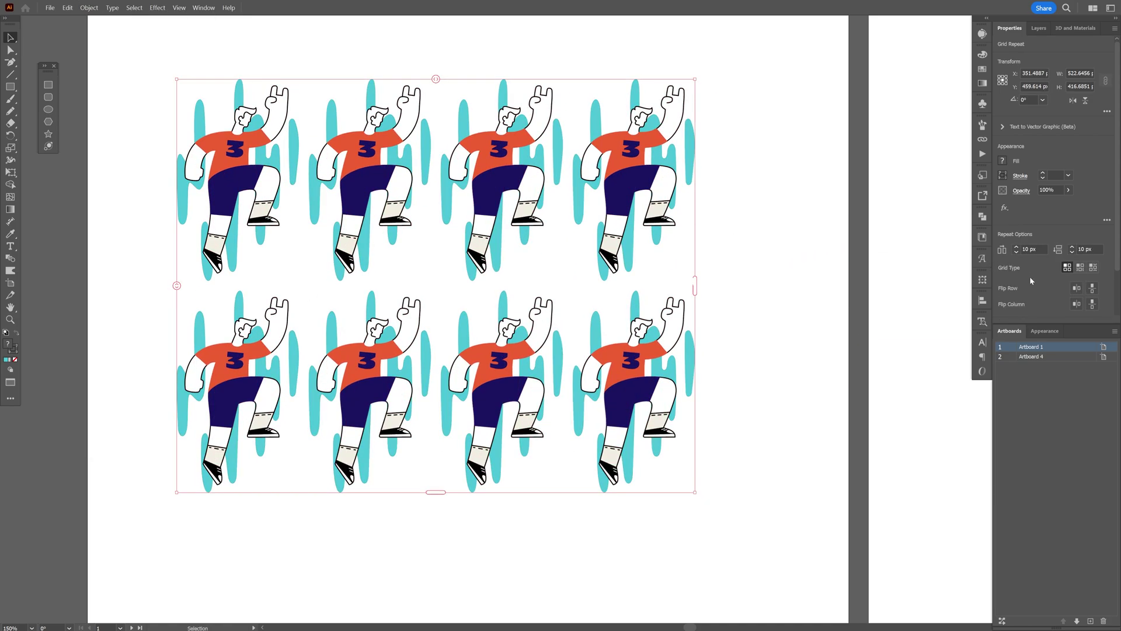
# Set the grid type to Brick by Column and tighten spacing to about 6.21 px horizontal, −1.25 px vertical
pyautogui.click(1082, 269)
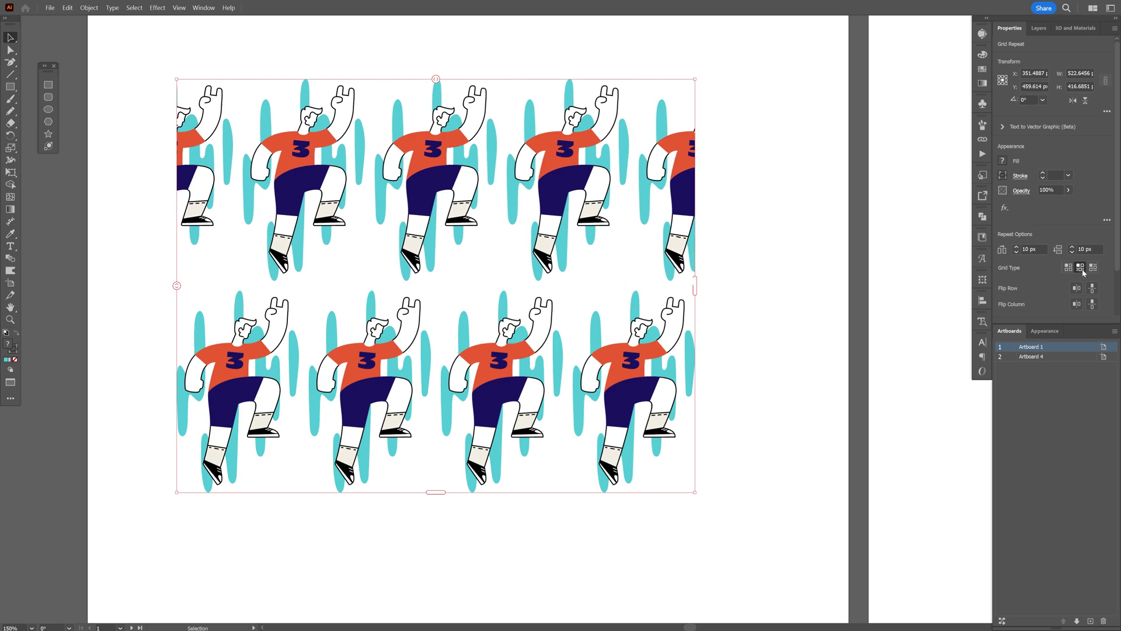
pyautogui.click(1094, 269)
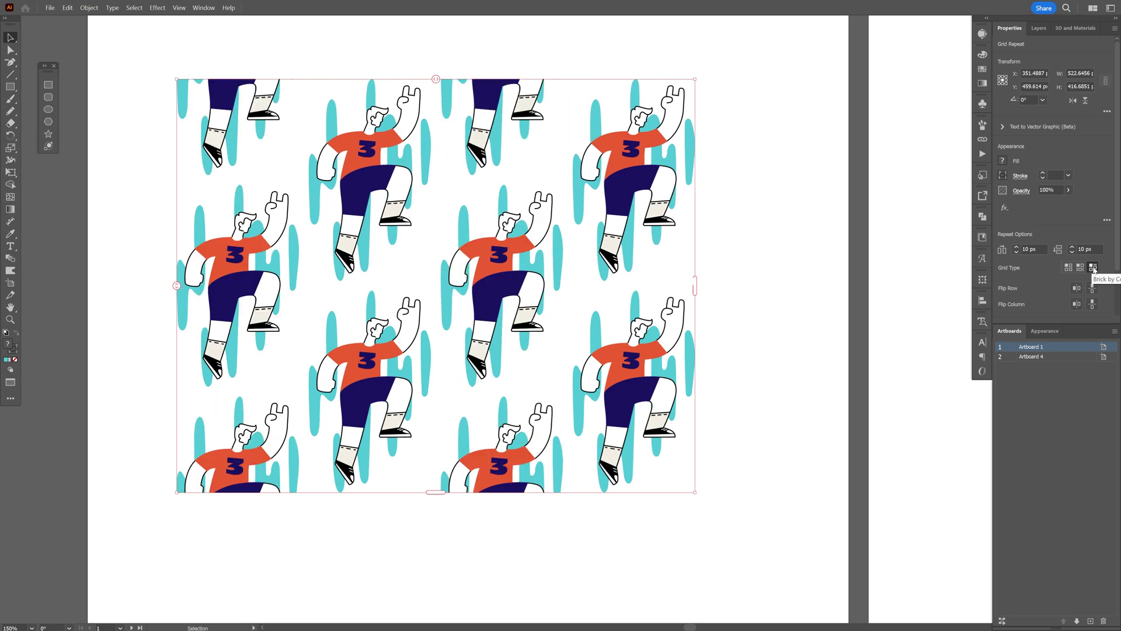
pyautogui.moveTo(437, 80); pyautogui.dragTo(425, 80)
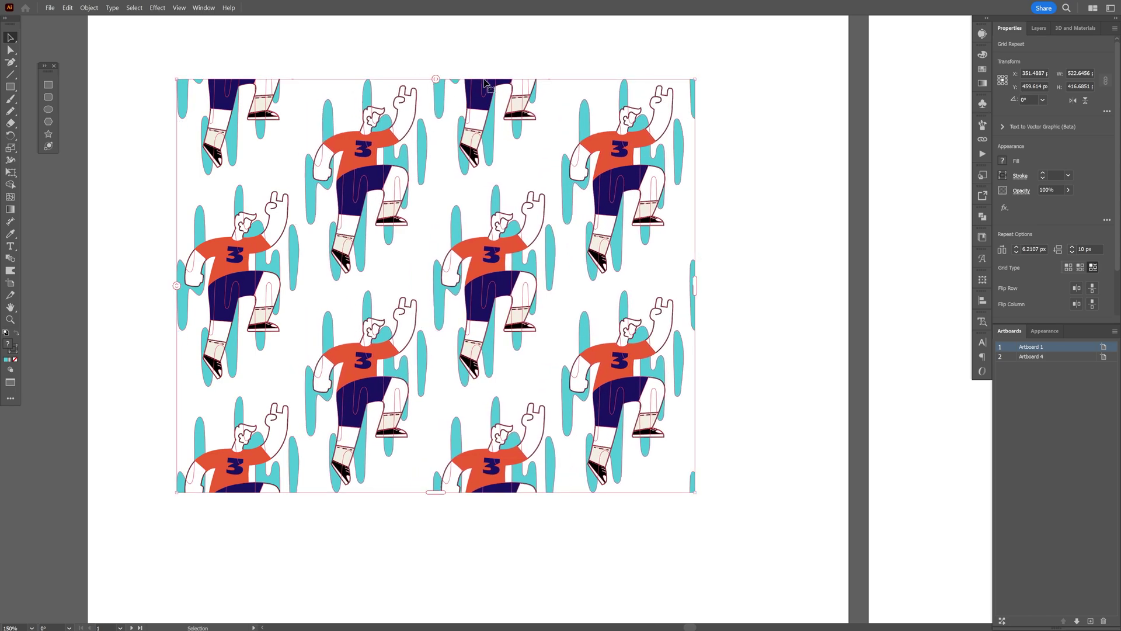
pyautogui.moveTo(175, 286)
pyautogui.mouseDown()
pyautogui.moveTo(174, 255)
pyautogui.moveTo(169, 302)
pyautogui.moveTo(175, 277)
pyautogui.mouseUp()
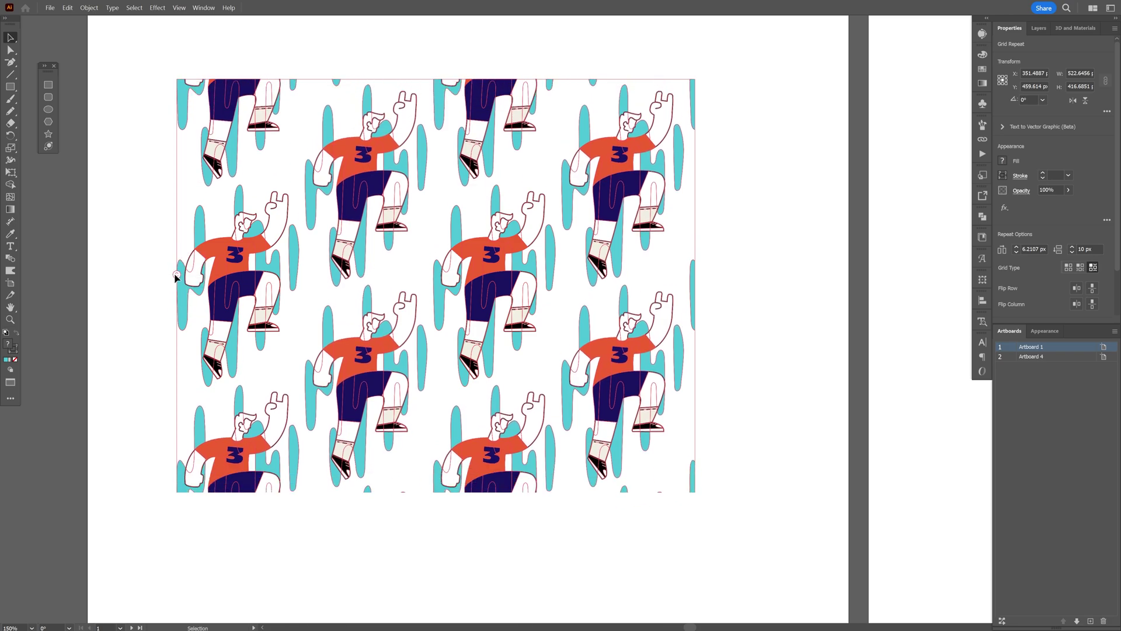
# In the repeat's source tile, move a teal blob upward, then exit isolation to see all tiles update
pyautogui.doubleClick(554, 252)
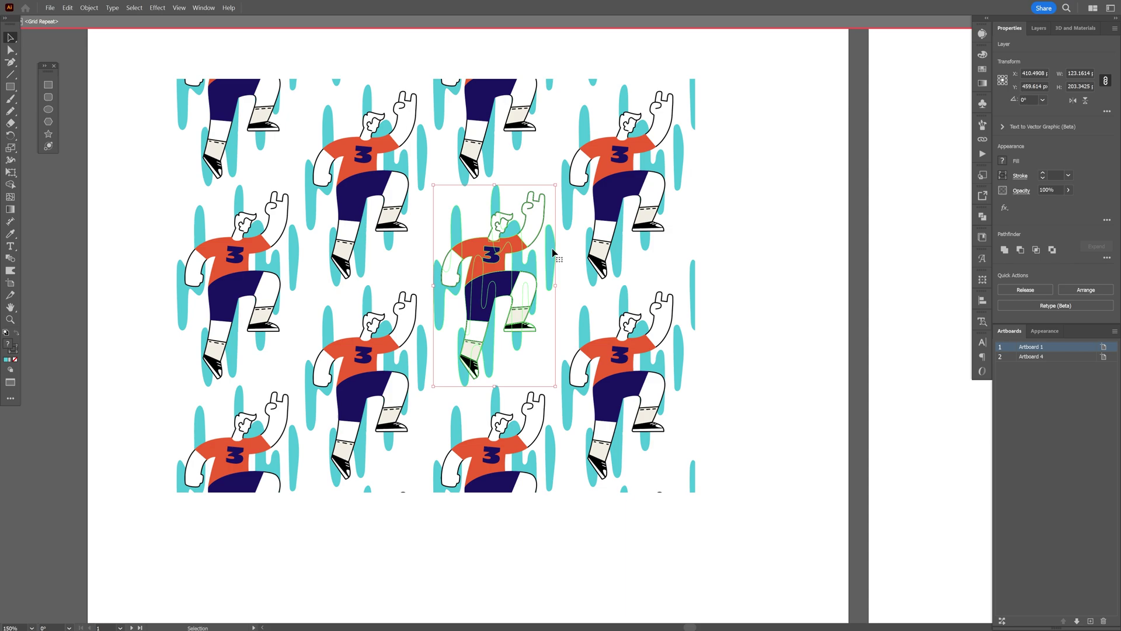
pyautogui.doubleClick(553, 253)
pyautogui.moveTo(552, 250); pyautogui.dragTo(439, 221)
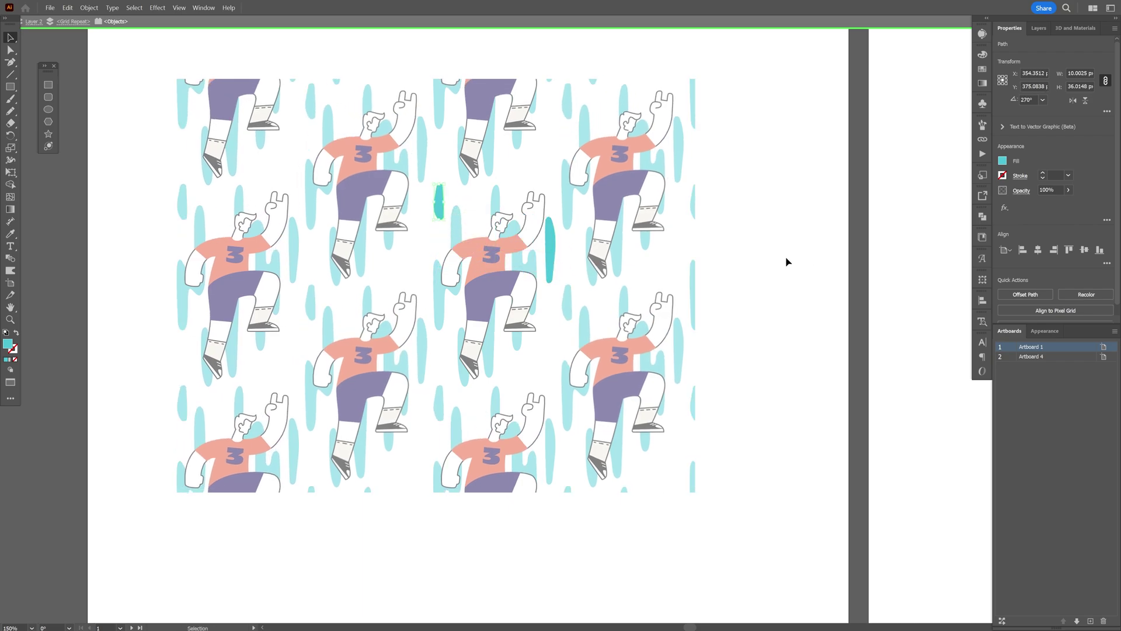
pyautogui.doubleClick(786, 261)
pyautogui.hotkey('ctrl', '-')
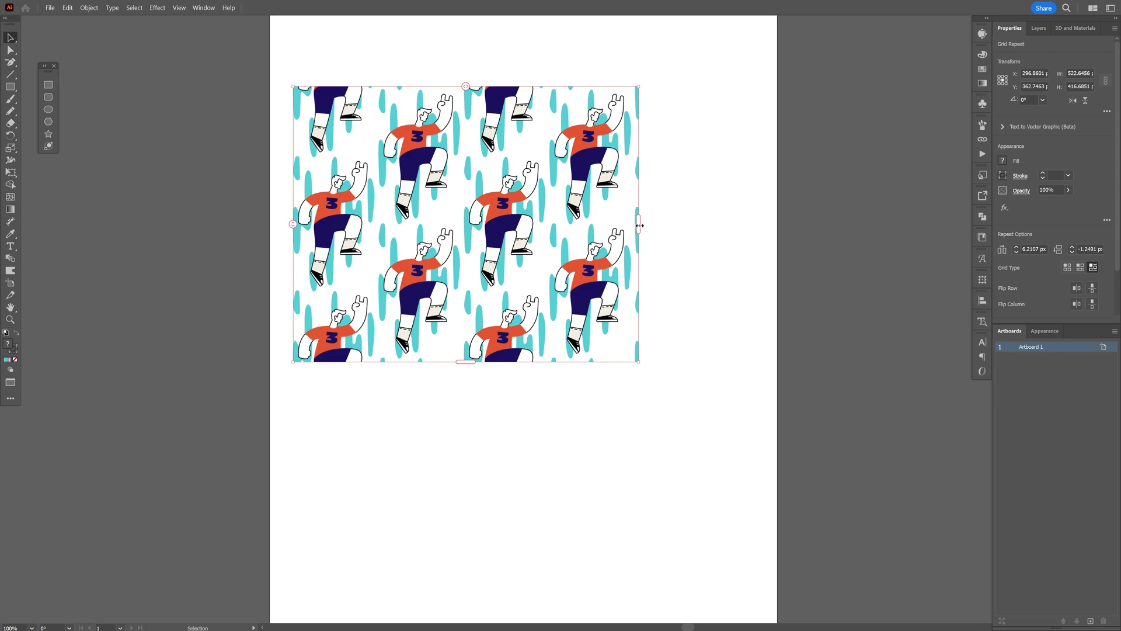
# Stretch the Grid Repeat's right and bottom edges out until the pattern covers the artboard
pyautogui.moveTo(639, 226); pyautogui.dragTo(768, 233)
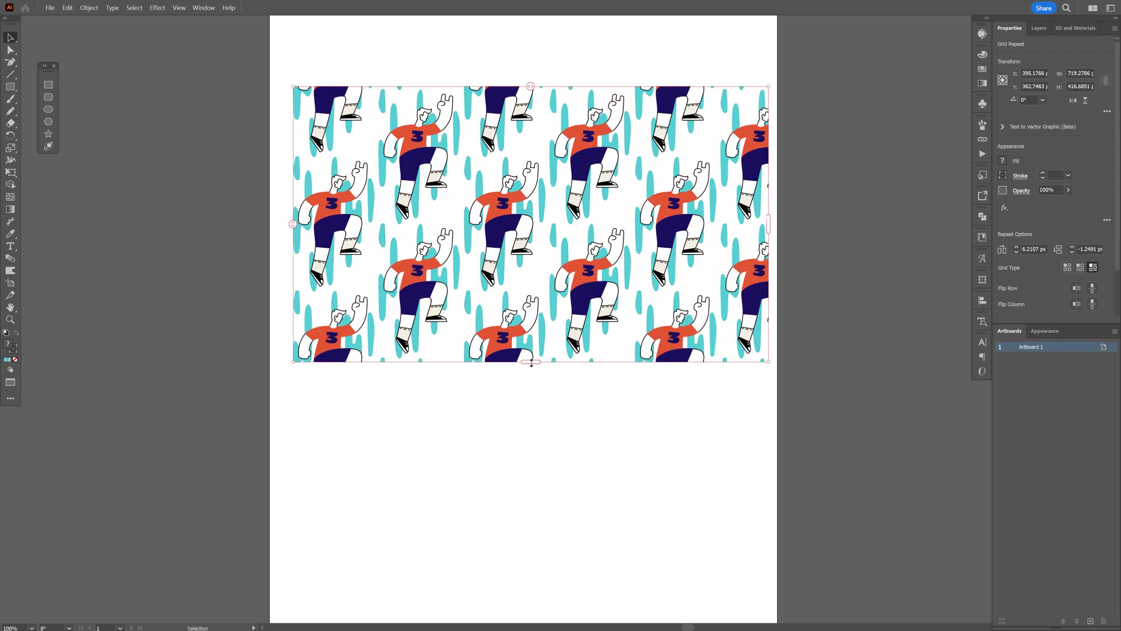
pyautogui.moveTo(531, 364); pyautogui.dragTo(531, 548)
pyautogui.moveTo(510, 462)
pyautogui.mouseDown()
pyautogui.moveTo(497, 448)
pyautogui.moveTo(512, 471)
pyautogui.mouseUp()
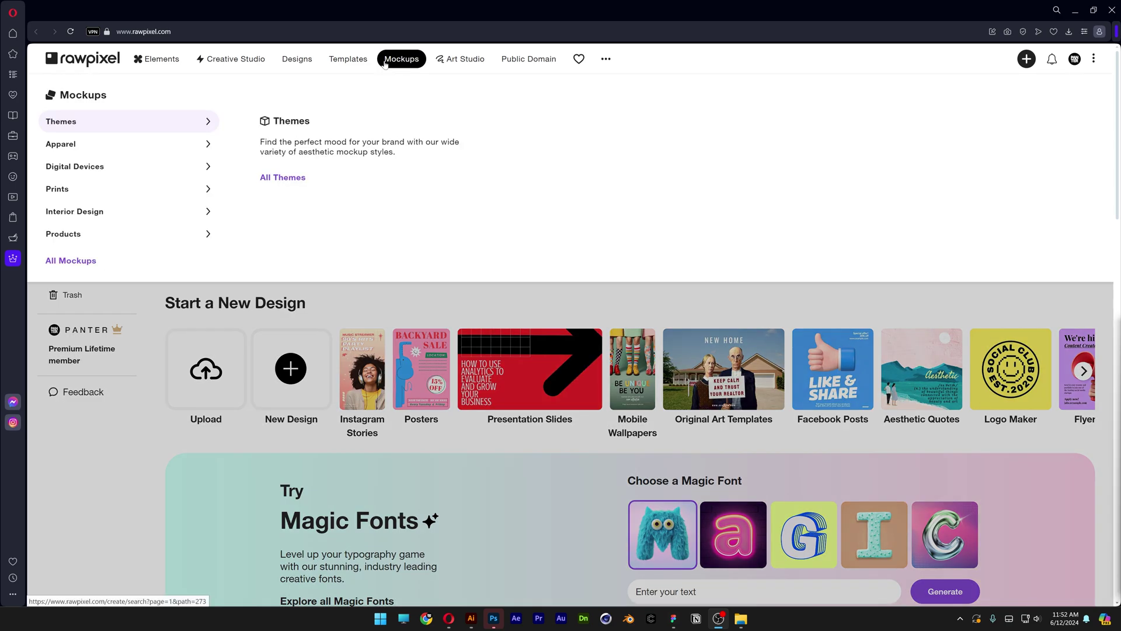
# Open rawpixel's Mockup Generator and scroll through the mockups to the red tote bag
pyautogui.click(407, 61)
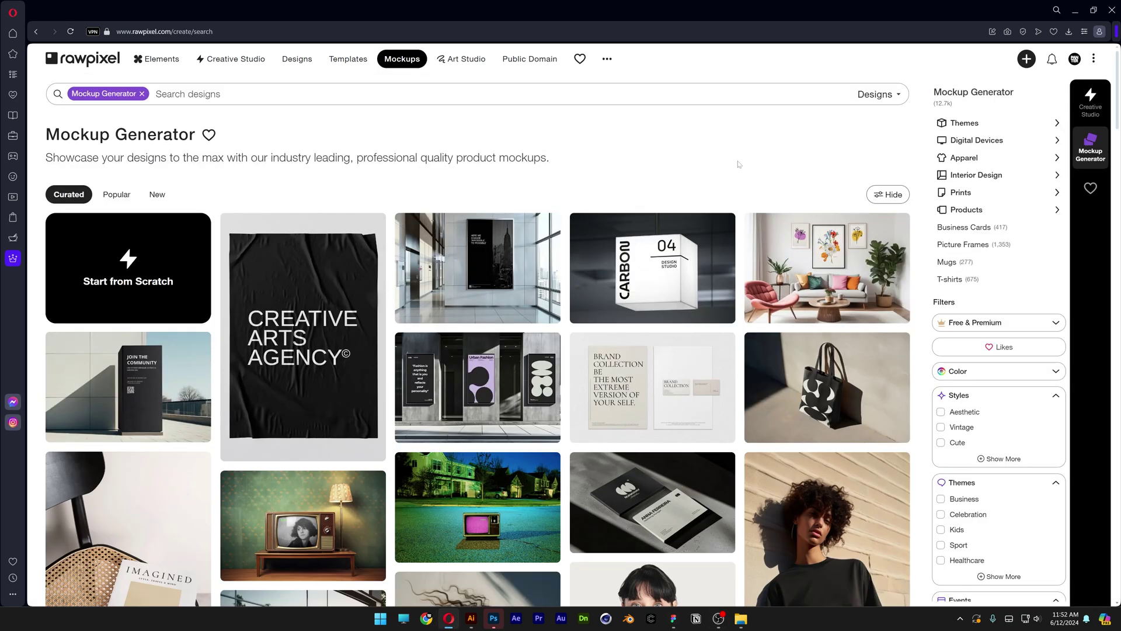
pyautogui.scroll(-3, 735, 178)
pyautogui.scroll(-5, 734, 178)
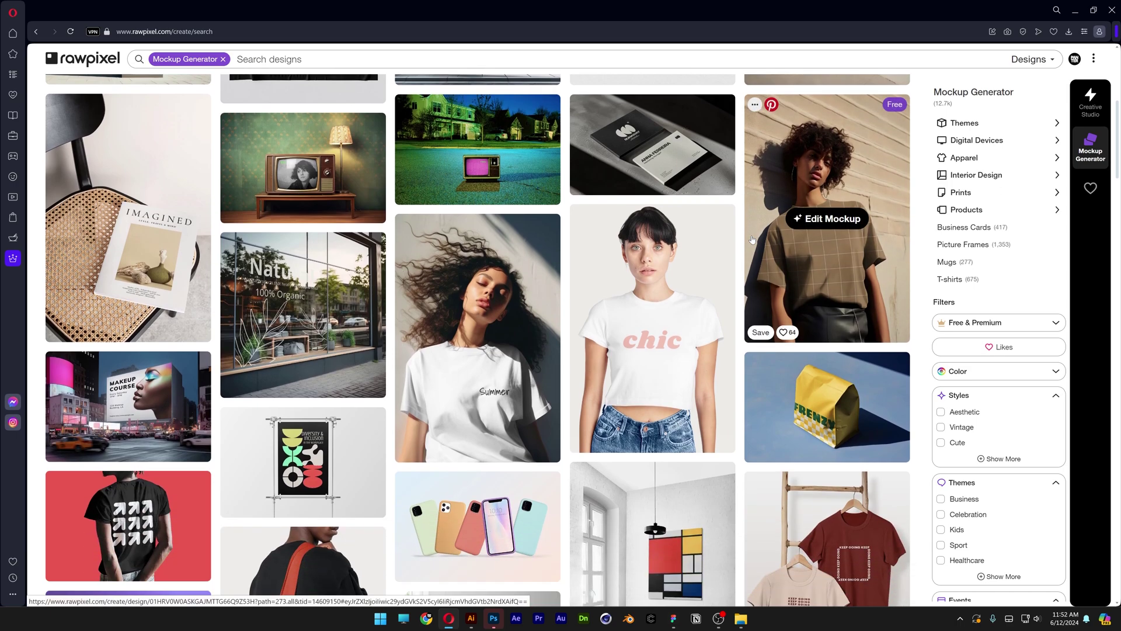
pyautogui.scroll(-3, 752, 240)
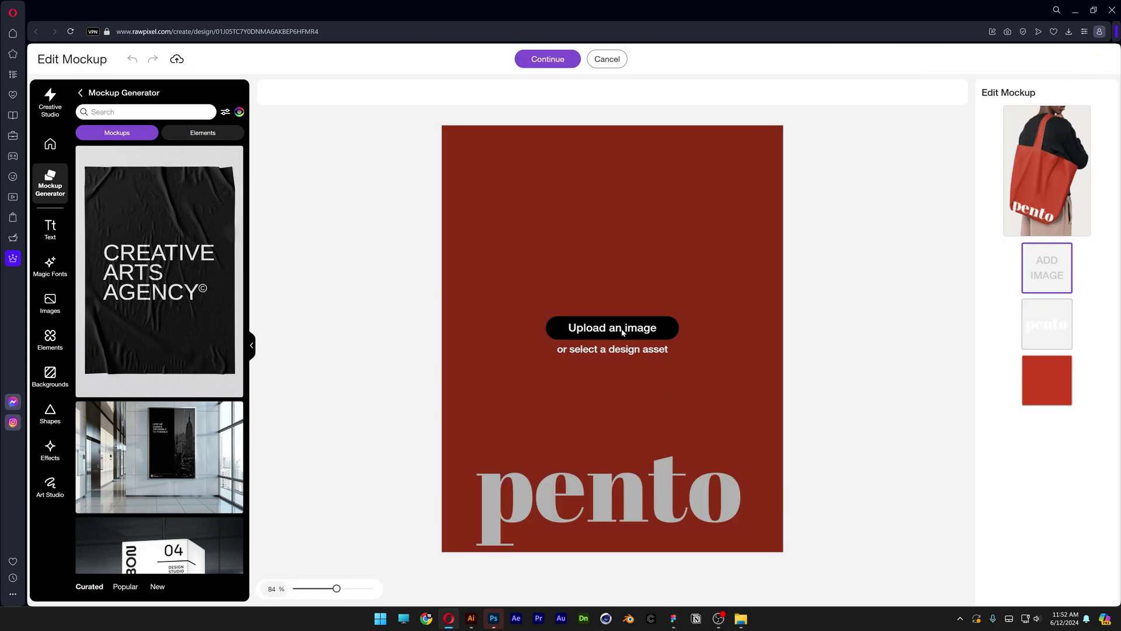
# Upload the pattern file onto the tote bag, enlarge it, shift it, tilt it about 25°, and continue
pyautogui.click(622, 328)
pyautogui.doubleClick(560, 90)
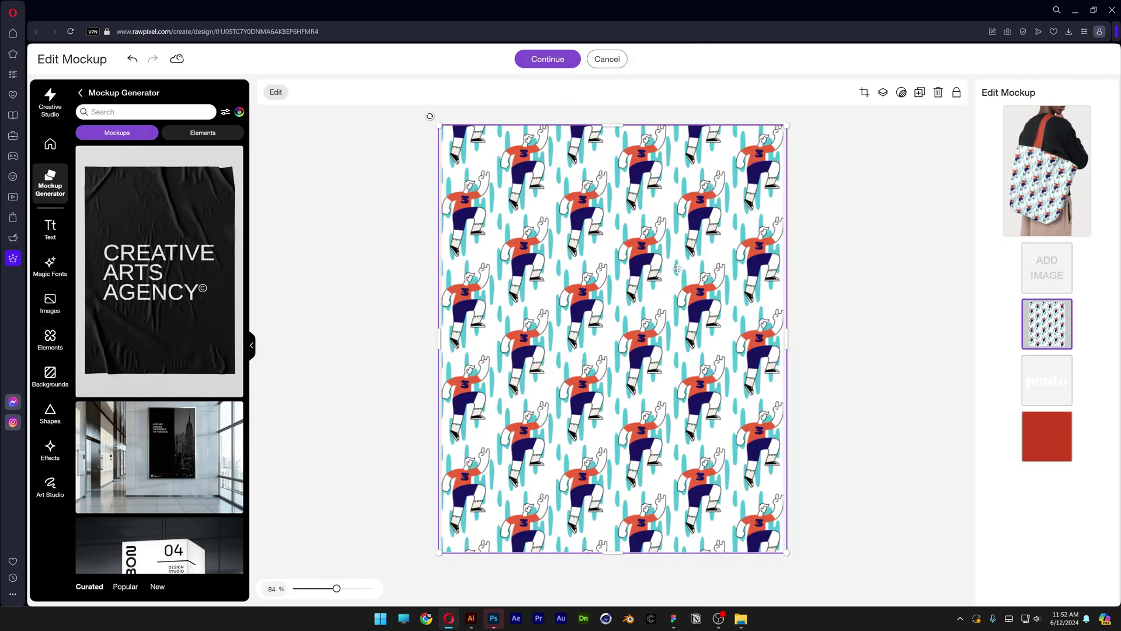
pyautogui.moveTo(787, 125); pyautogui.dragTo(920, 109)
pyautogui.moveTo(695, 239); pyautogui.dragTo(672, 264)
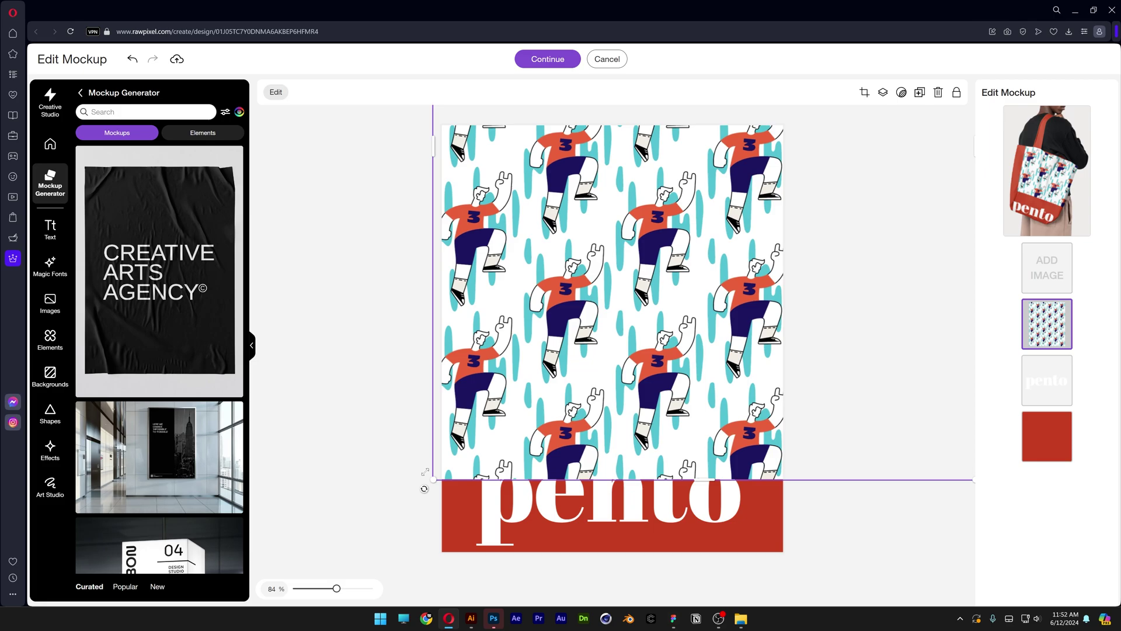
pyautogui.moveTo(423, 488); pyautogui.dragTo(354, 123)
pyautogui.click(548, 59)
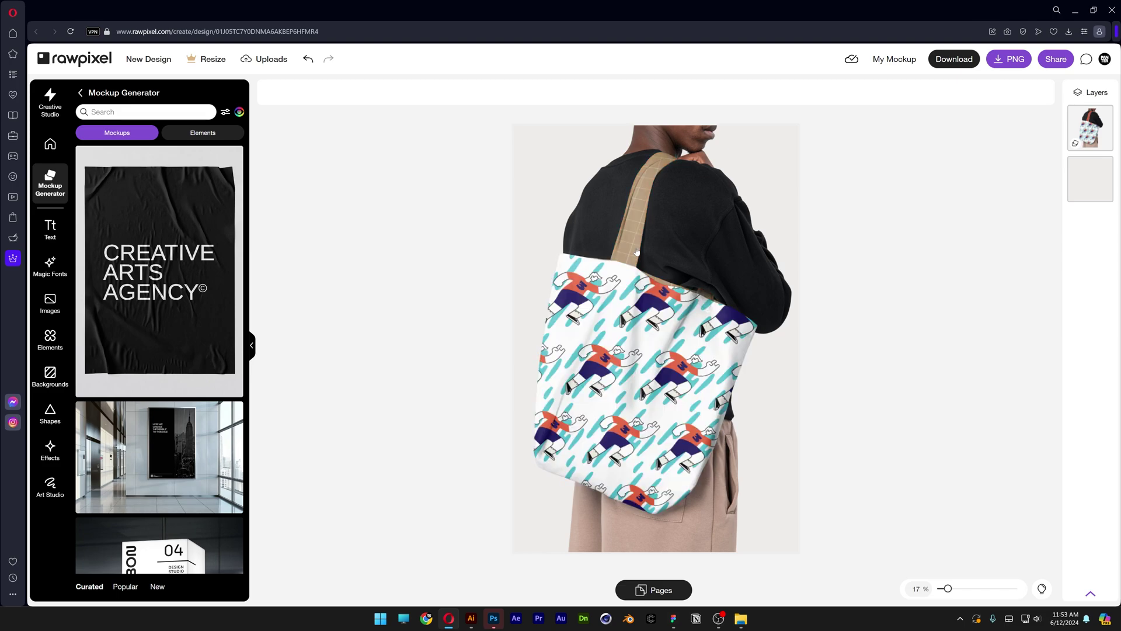
# Re-upload the footballer pattern file onto the tote bag mockup
pyautogui.doubleClick(642, 198)
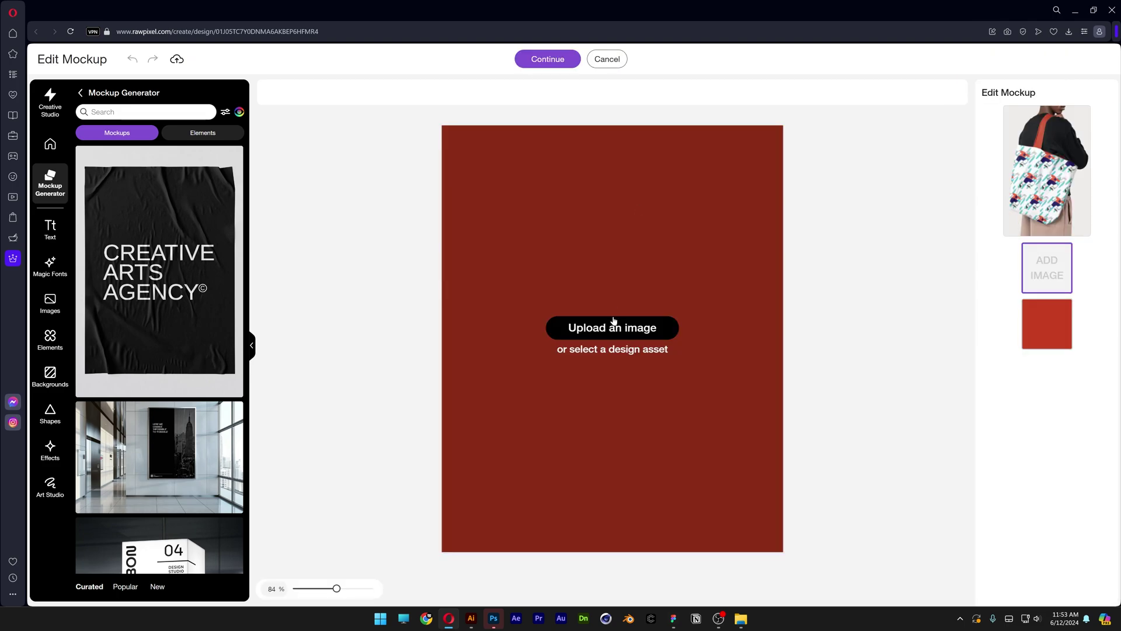
pyautogui.click(610, 332)
pyautogui.doubleClick(564, 102)
# Enlarge the pattern, rotate it about 35 degrees, and download the tote bag mockup
pyautogui.moveTo(439, 552); pyautogui.dragTo(388, 556)
pyautogui.moveTo(337, 395); pyautogui.dragTo(498, 489)
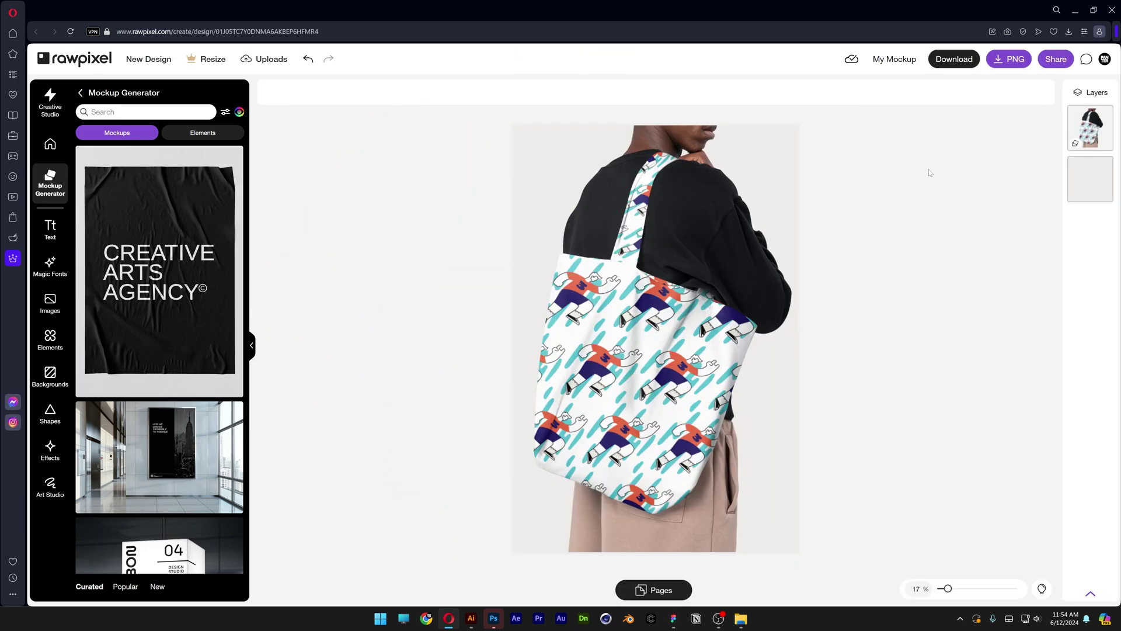
pyautogui.click(953, 63)
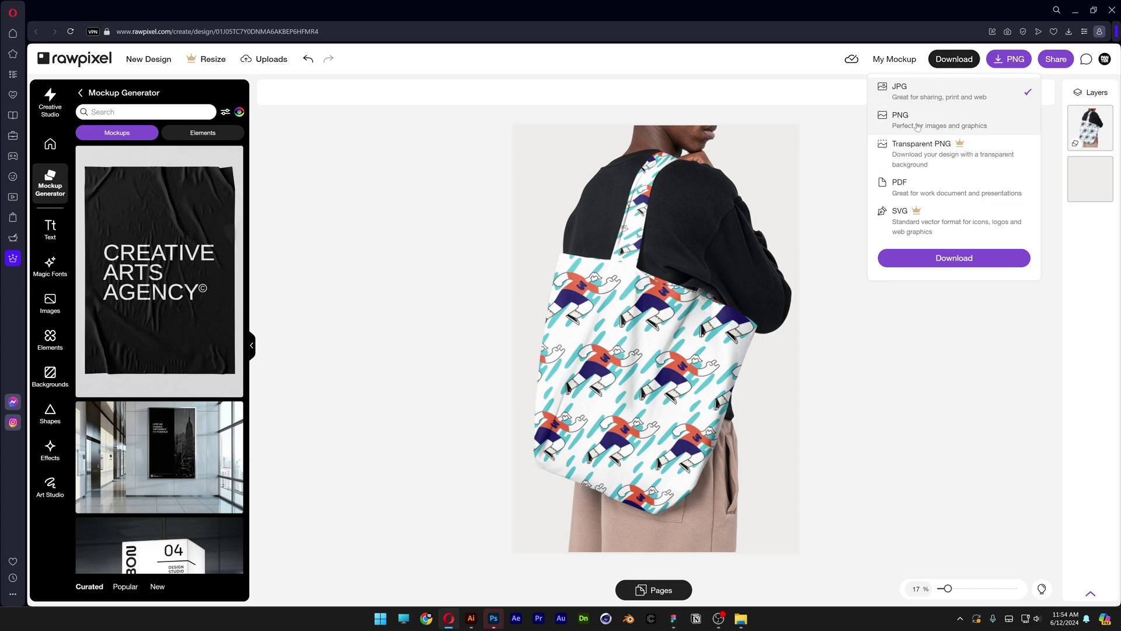
pyautogui.click(954, 257)
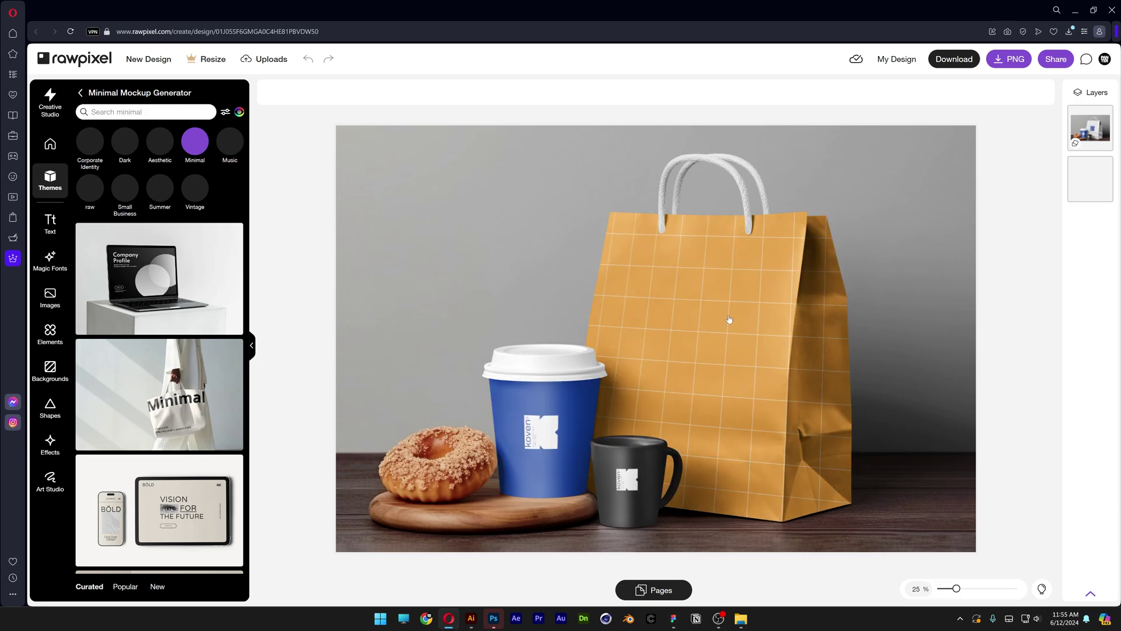
# Upload the footballer pattern onto the shopping bag and mug, then rotate it on the T-shirt
pyautogui.click(705, 303)
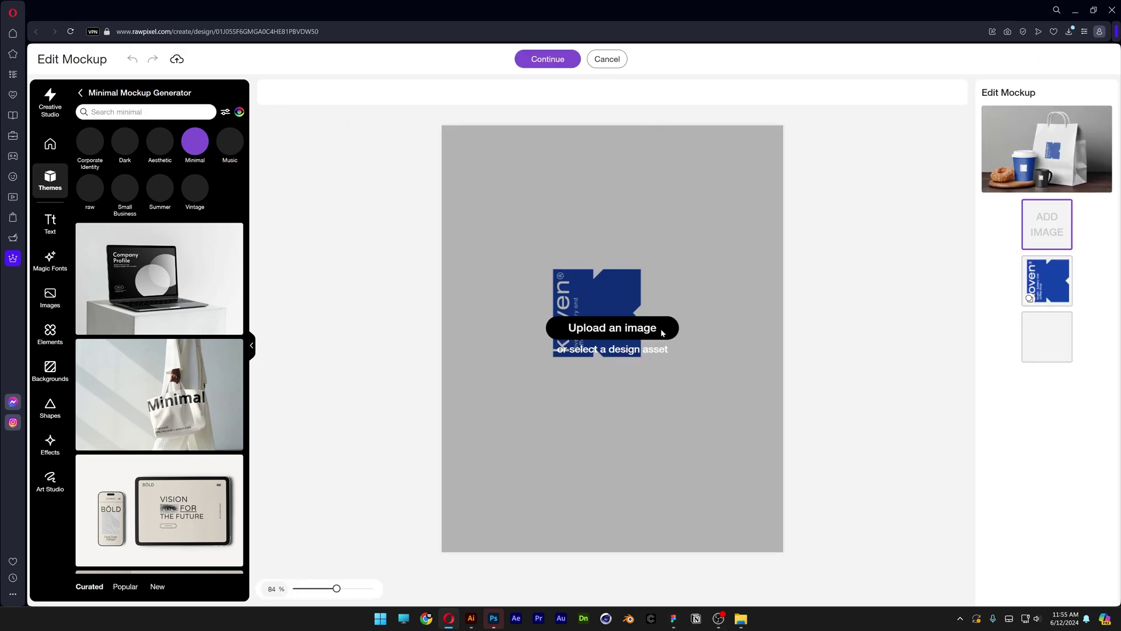
pyautogui.click(612, 327)
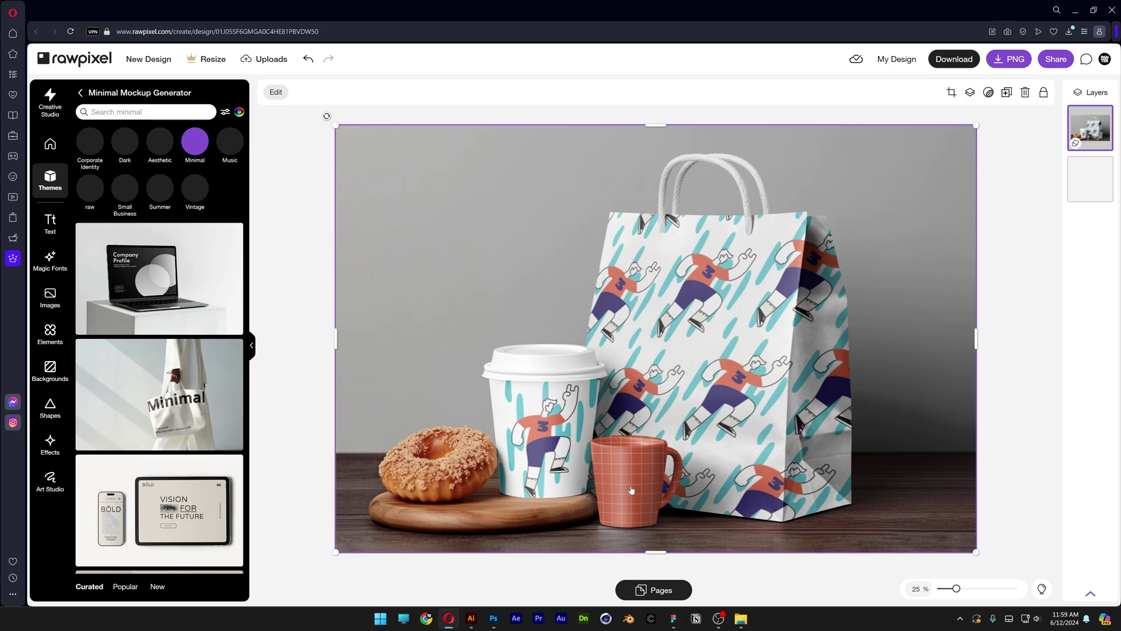
pyautogui.click(631, 490)
pyautogui.click(612, 328)
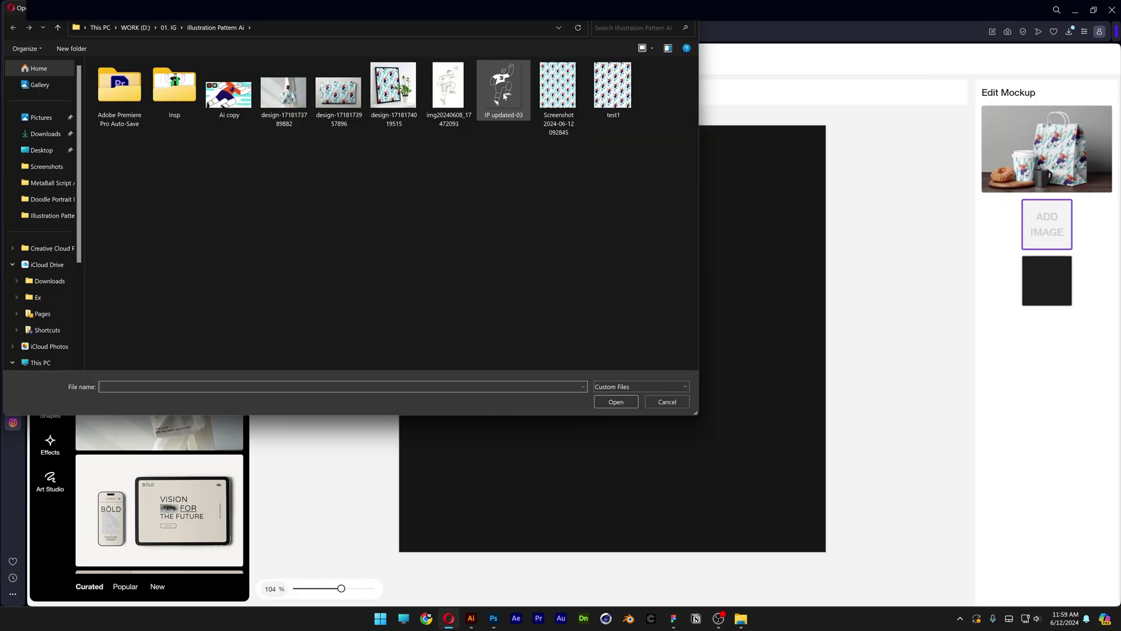
pyautogui.click(617, 402)
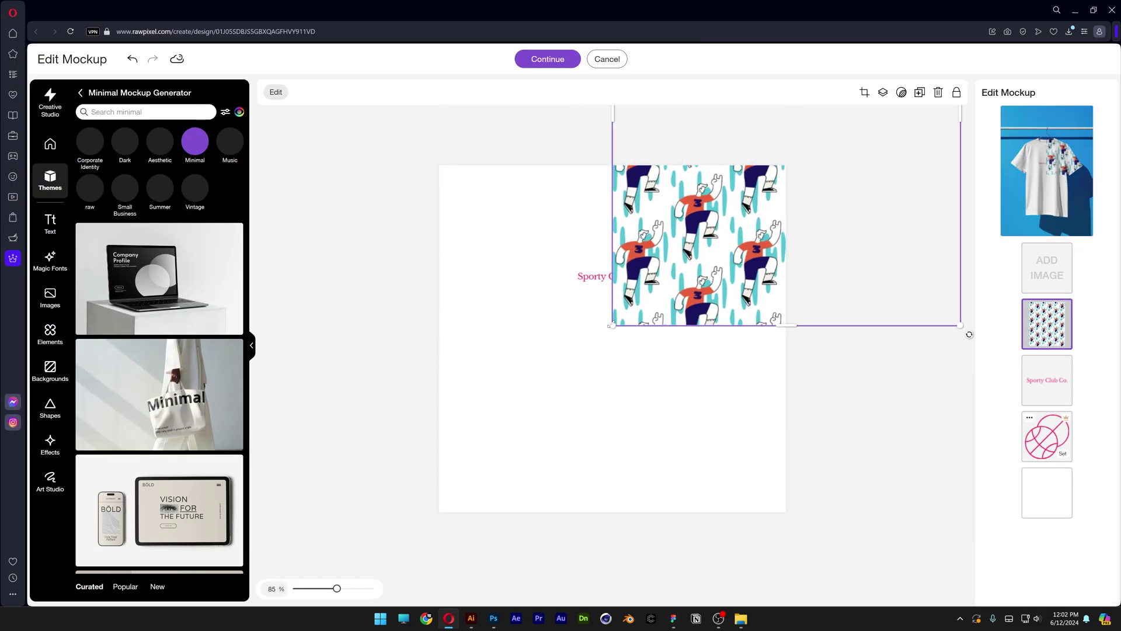
pyautogui.moveTo(970, 334); pyautogui.dragTo(836, 581)
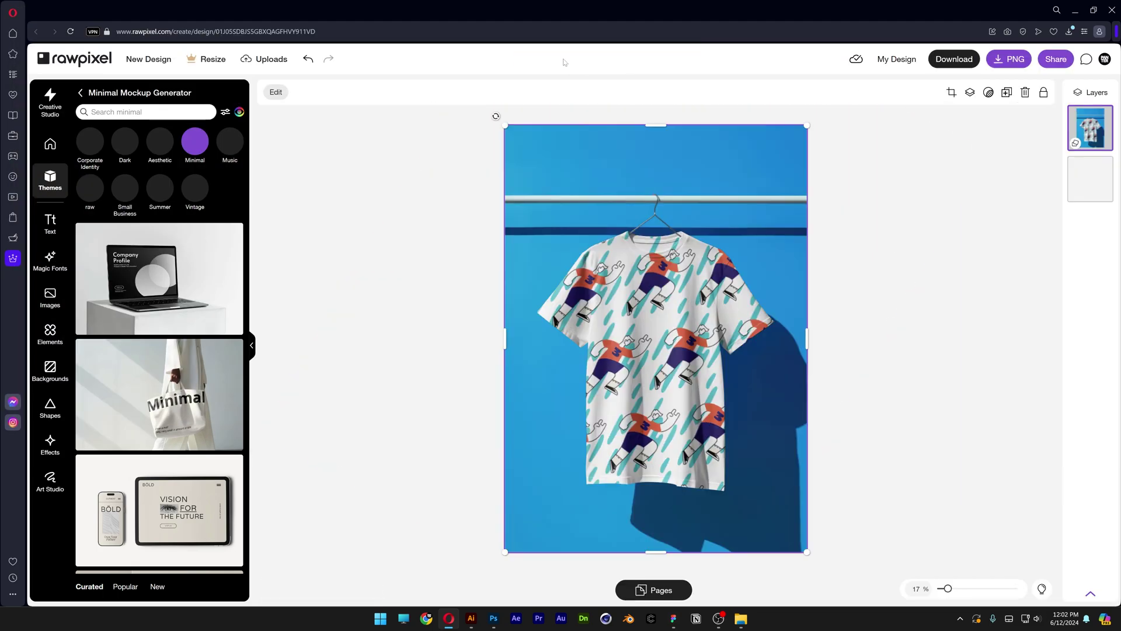